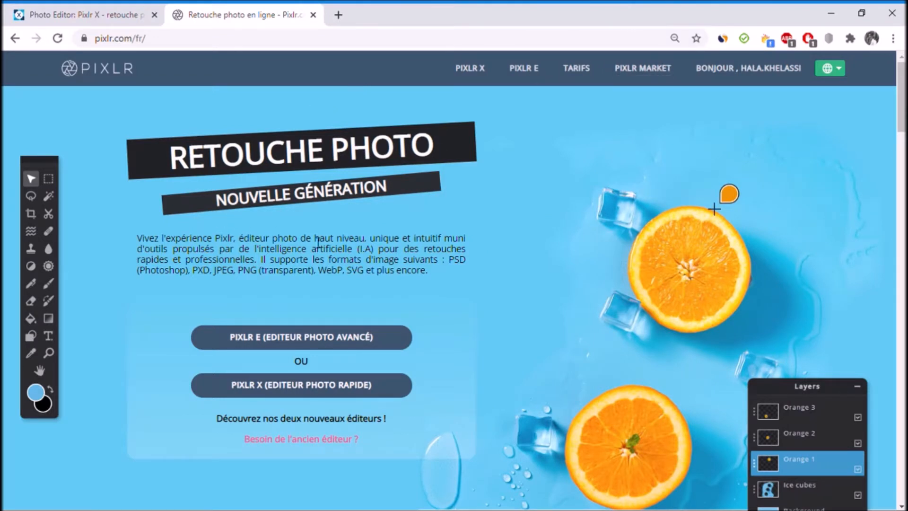
Open Pixlr X and create an image named "Couverture test" from the web 720p preset, with its height set to 1920.
left_click(483, 71)
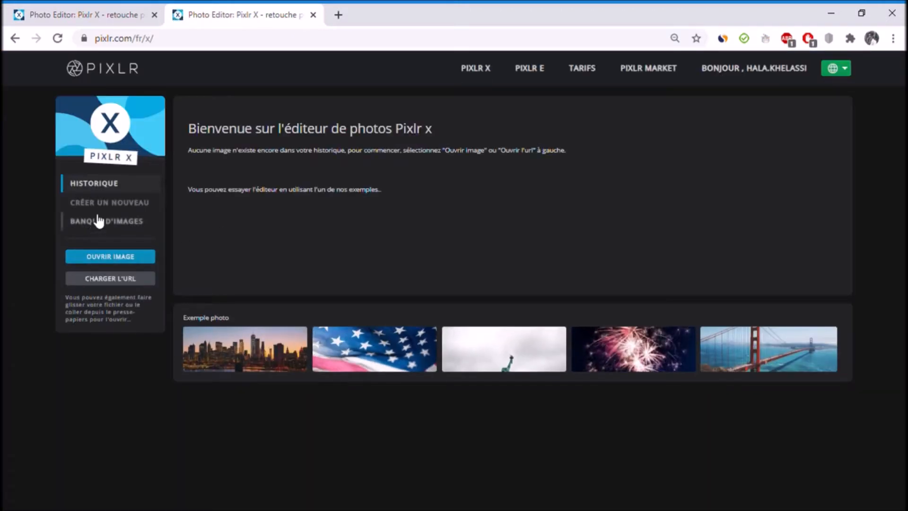
left_click(110, 203)
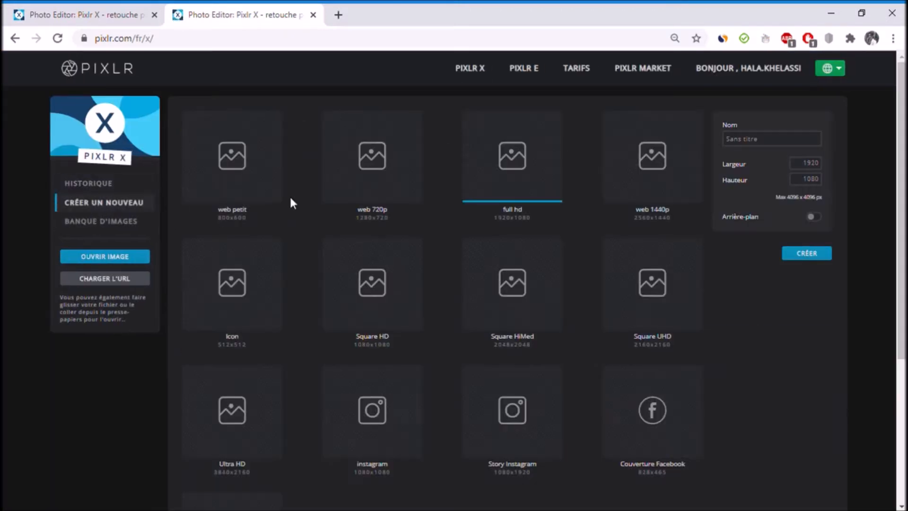
left_click_drag(782, 142, 705, 137)
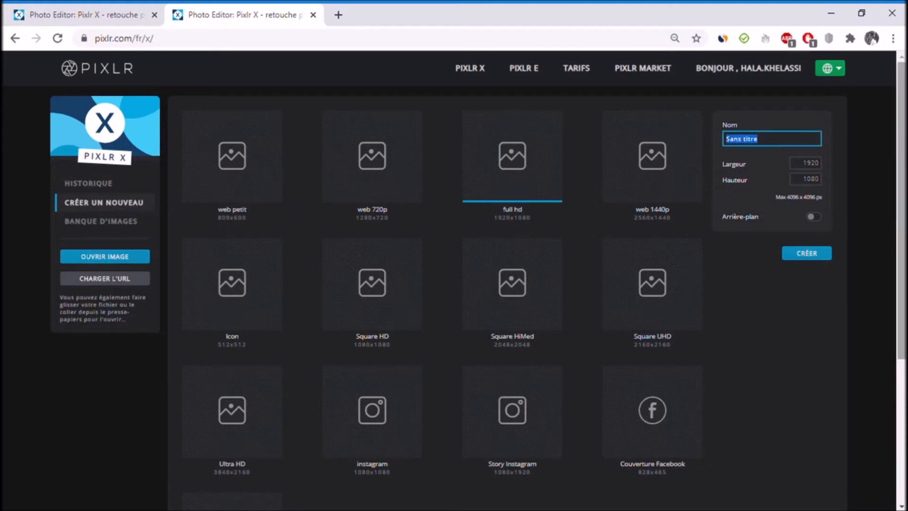
type("Couverture test")
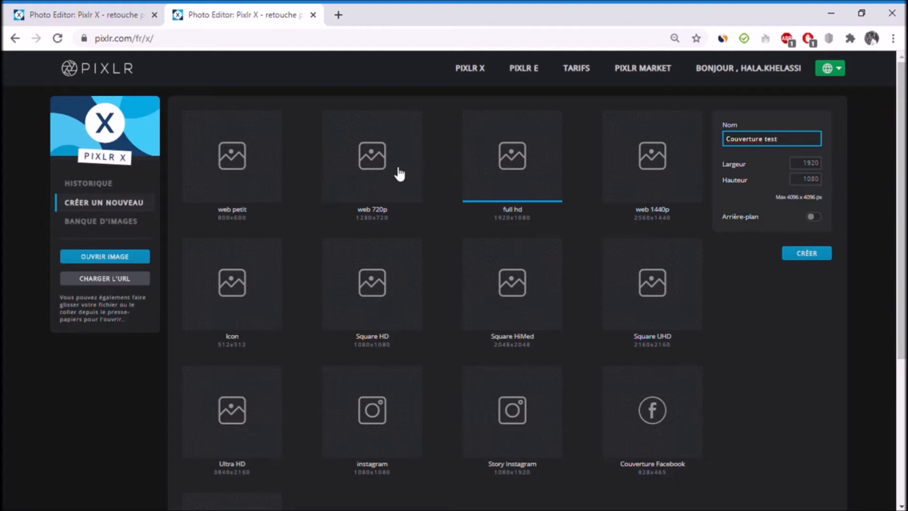
left_click(399, 148)
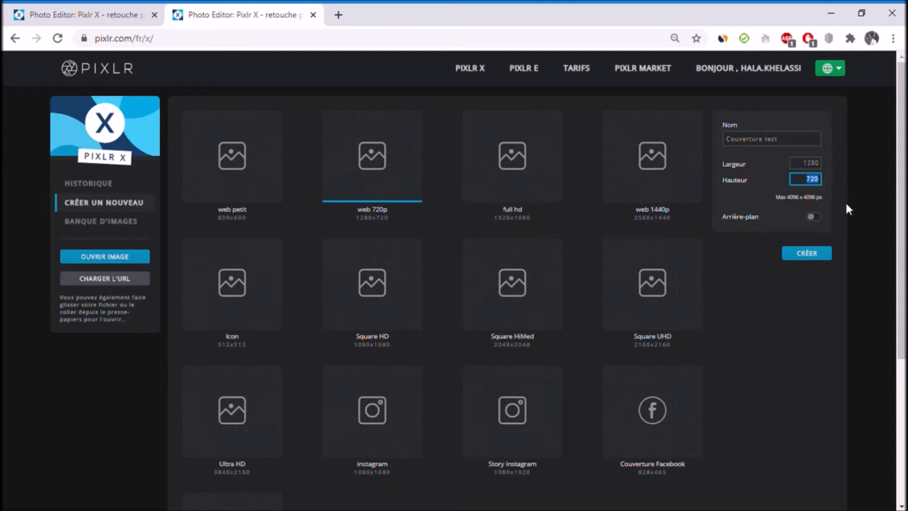
type("1920")
left_click(814, 257)
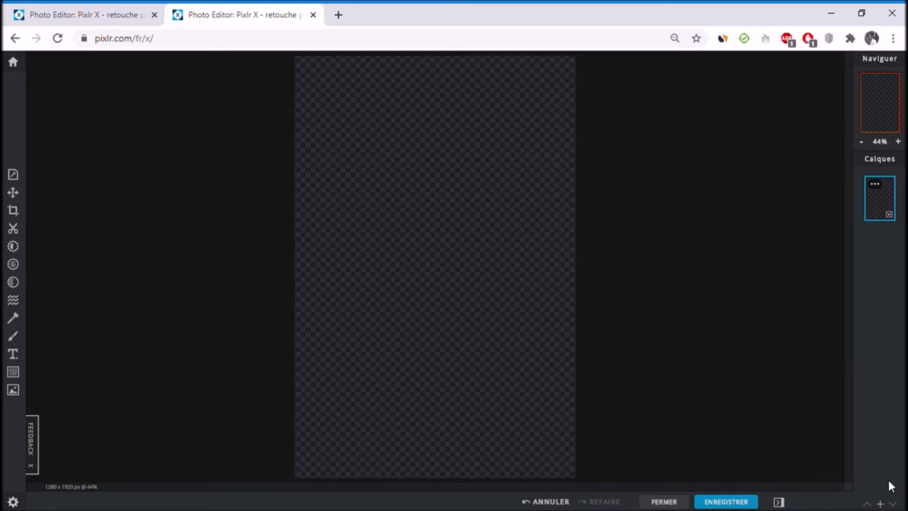
Add an image layer with the photo of the woman in a white shirt and suspenders.
left_click(880, 503)
left_click(484, 267)
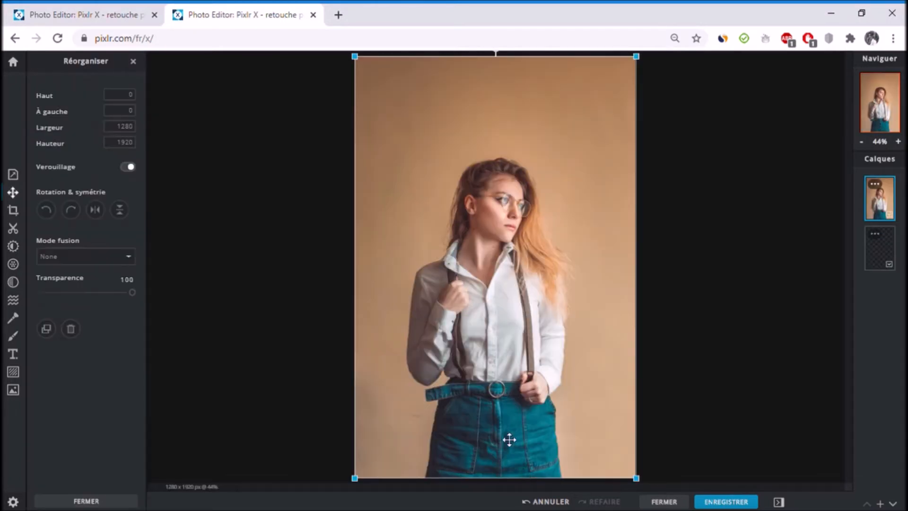
Enlarge the woman's photo layer slightly to 1296 × 1944.
left_click(659, 315)
left_click(628, 316)
left_click_drag(642, 64, 644, 58)
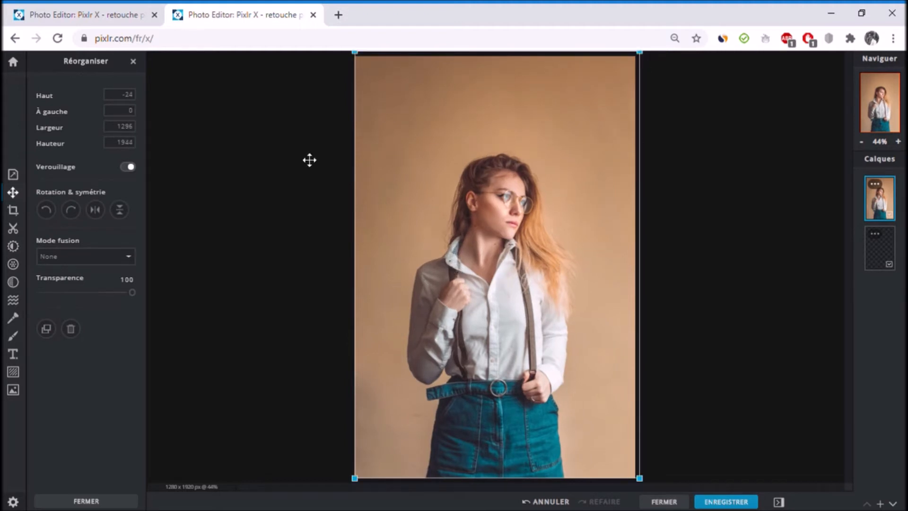
Try to remove the tan background around the woman with the magic cutout, area by area.
left_click(14, 229)
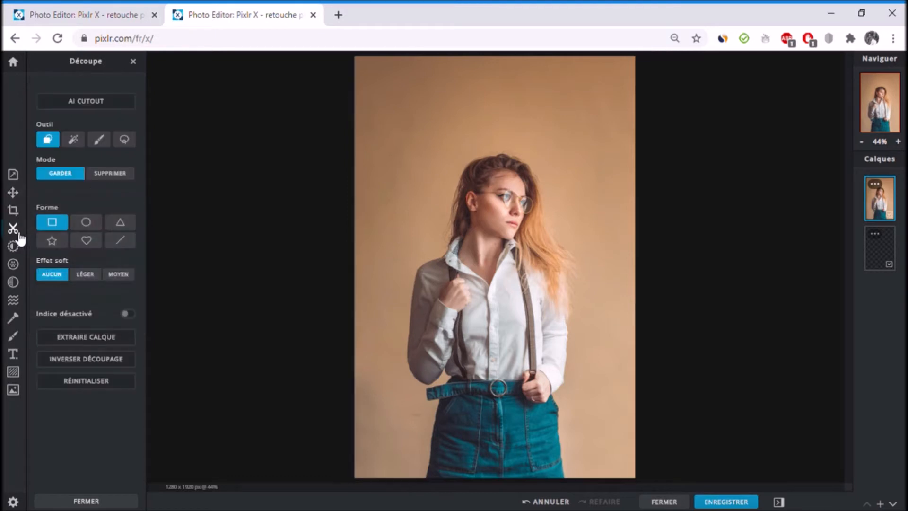
left_click(75, 147)
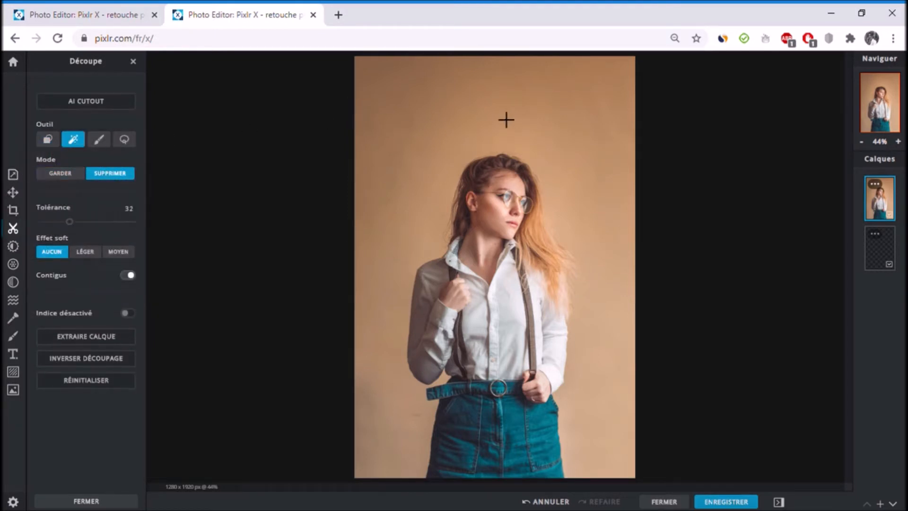
left_click(473, 123)
left_click(594, 245)
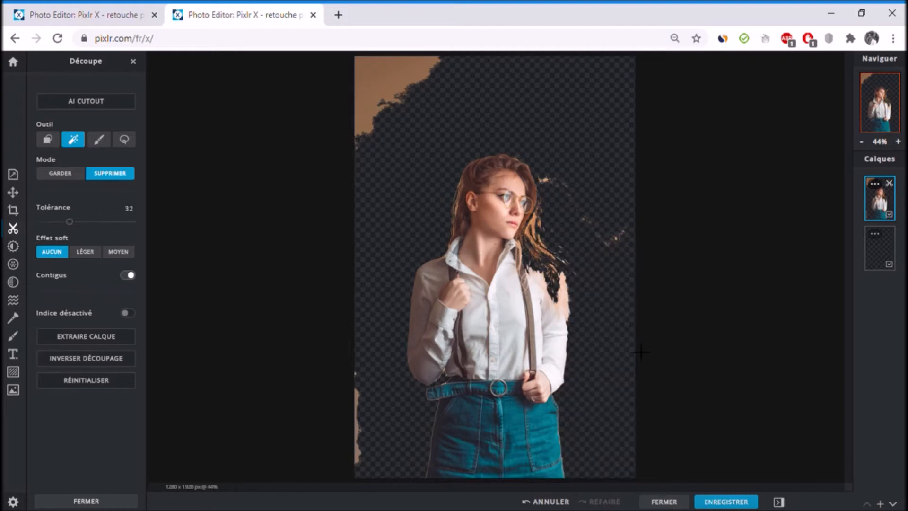
left_click(399, 99)
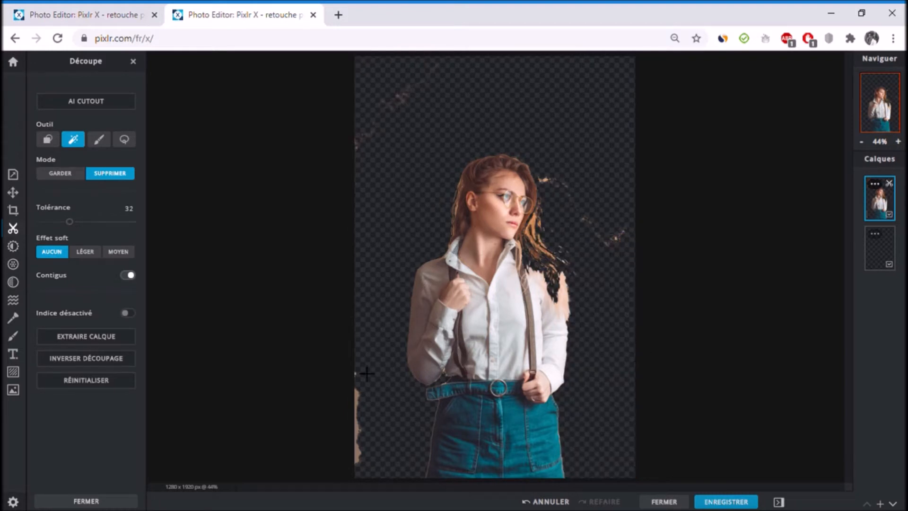
left_click(365, 402)
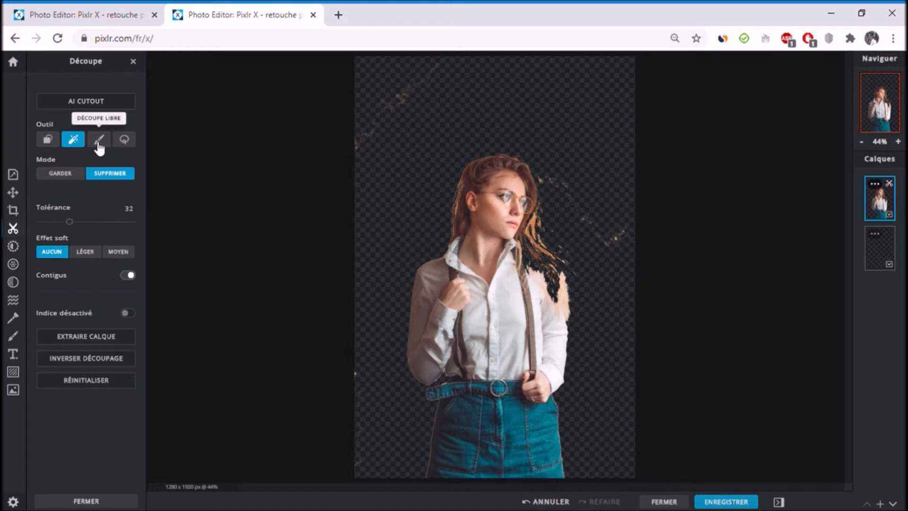
Undo the magic cutout removals and the layer enlargement.
left_click(541, 500)
left_click(545, 503)
left_click(543, 503)
left_click(543, 502)
left_click(543, 503)
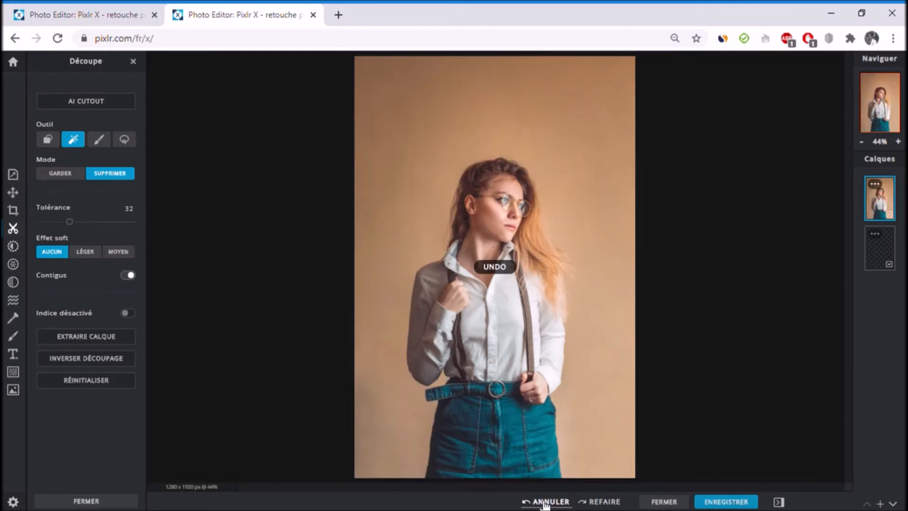
Cut the woman out of her background with AI Cutout.
left_click(94, 100)
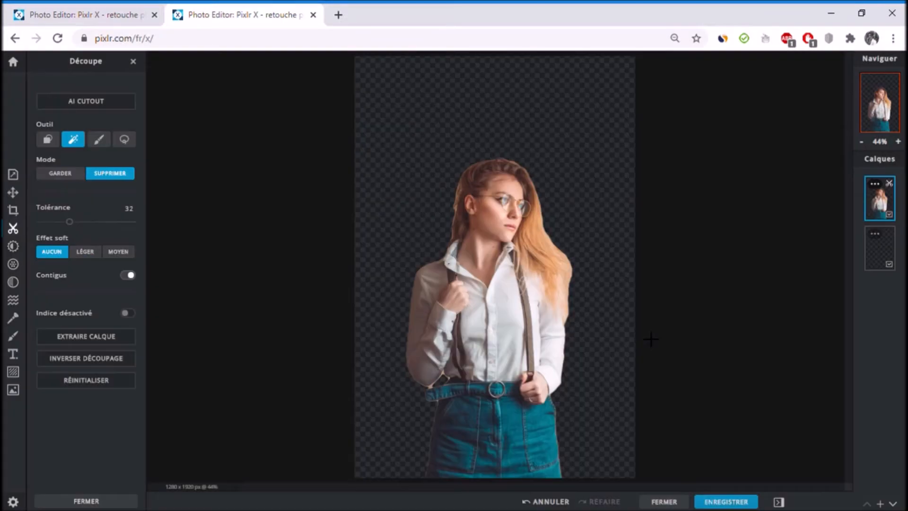
scroll(503, 316, "up", 4)
scroll(596, 282, "down", 3)
Erase leftover background around the woman's head and long hair with the cutout brush at 143 px.
left_click(99, 139)
left_click_drag(49, 300, 66, 300)
scroll(588, 149, "up", 3)
mouse_move(589, 150)
left_mouse_down()
mouse_move(643, 308)
mouse_move(662, 451)
left_mouse_up()
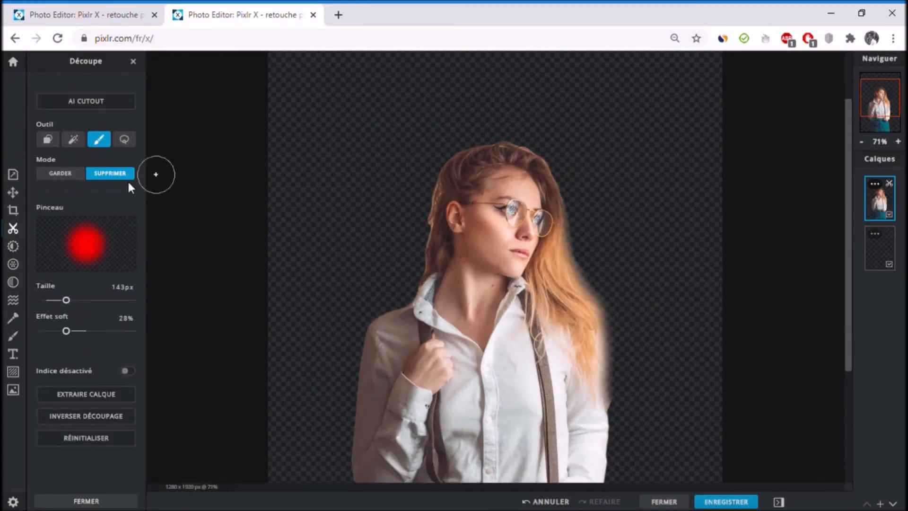
mouse_move(519, 137)
left_mouse_down()
mouse_move(558, 160)
mouse_move(606, 310)
mouse_move(614, 395)
left_mouse_up()
left_click_drag(433, 151, 420, 232)
Erase the remaining halo along the outer edge of the long hair with an 89 px cutout brush at 60% softness.
left_click_drag(67, 330, 56, 330)
left_click_drag(569, 241, 574, 286)
key("ctrl+z")
left_click(95, 331)
left_click_drag(558, 220, 591, 322)
left_click_drag(561, 169, 593, 362)
mouse_move(567, 262)
left_mouse_down()
mouse_move(594, 311)
mouse_move(600, 377)
left_mouse_up()
scroll(618, 215, "down", 2)
scroll(510, 155, "up", 1)
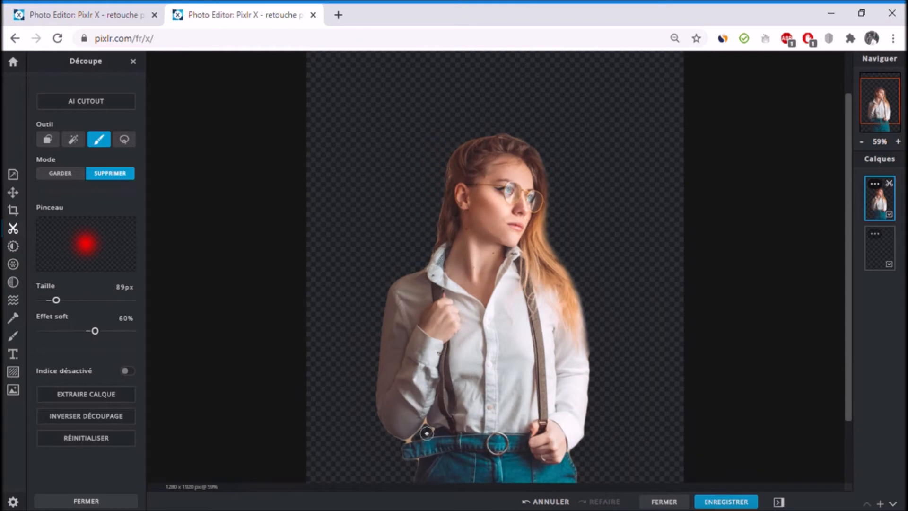
Restore over-erased parts of the woman's hair and the area near her elbow and belt with the cutout brush in keep mode.
left_click(60, 173)
left_click(88, 331)
mouse_move(544, 191)
left_mouse_down()
mouse_move(546, 252)
mouse_move(578, 349)
left_mouse_up()
left_click_drag(513, 174, 544, 248)
mouse_move(415, 411)
left_mouse_down()
mouse_move(409, 422)
mouse_move(436, 470)
left_mouse_up()
mouse_move(514, 227)
left_mouse_down()
mouse_move(525, 284)
mouse_move(560, 283)
left_mouse_up()
left_click_drag(579, 324, 584, 353)
left_click_drag(560, 287, 577, 317)
Erase the background fringe beside the long hair with the cutout brush in remove mode at 59 px and 35% softness.
scroll(576, 317, "up", 5)
left_click(110, 173)
left_click_drag(689, 265, 686, 445)
scroll(685, 426, "down", 1)
key("ctrl+z")
left_click(51, 300)
left_click(72, 331)
mouse_move(652, 182)
left_mouse_down()
mouse_move(678, 348)
mouse_move(604, 99)
left_mouse_up()
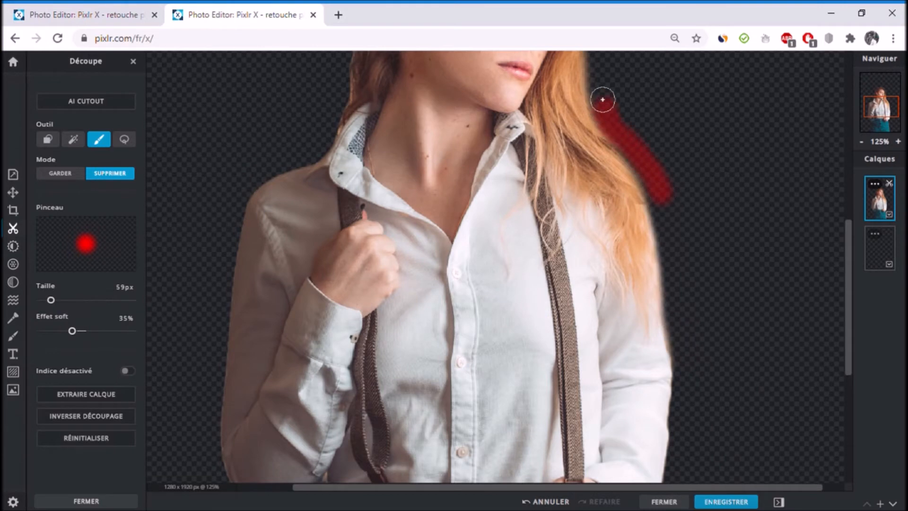
scroll(603, 99, "down", 2)
scroll(605, 219, "up", 3)
mouse_move(613, 181)
left_mouse_down()
mouse_move(600, 274)
mouse_move(610, 316)
left_mouse_up()
scroll(645, 305, "down", 7)
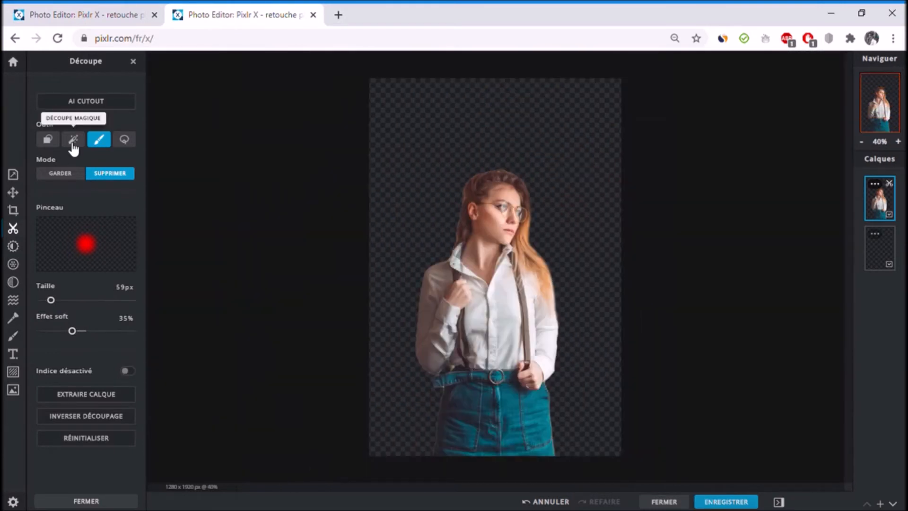
Flip the woman layer horizontally and shift it sideways to a left offset of 131.
left_click(14, 197)
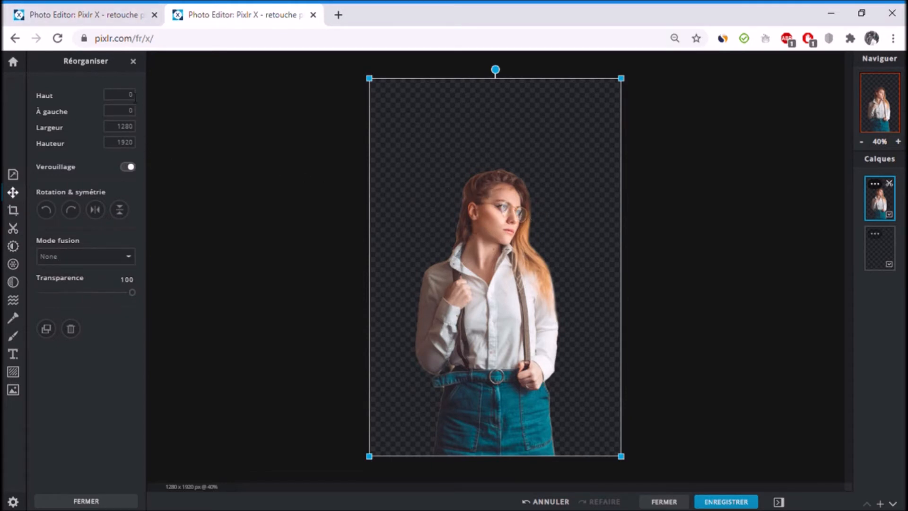
left_click(96, 210)
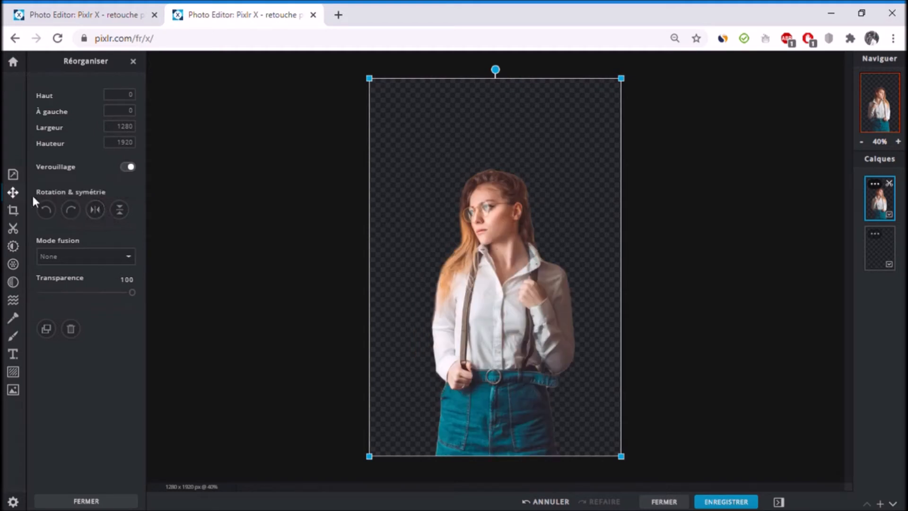
left_click_drag(520, 175, 546, 175)
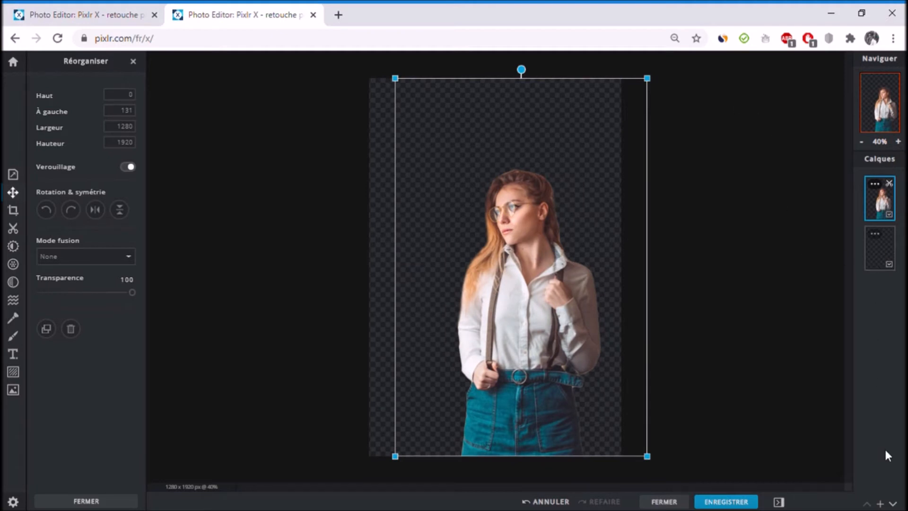
Add an image layer with the red brick facade and bicycle photo, and place the woman layer above it.
left_click(880, 503)
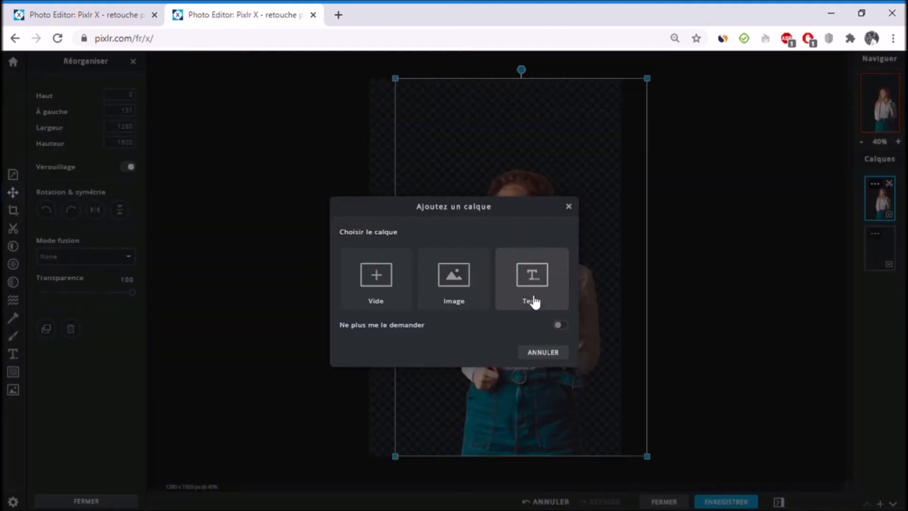
left_click(471, 289)
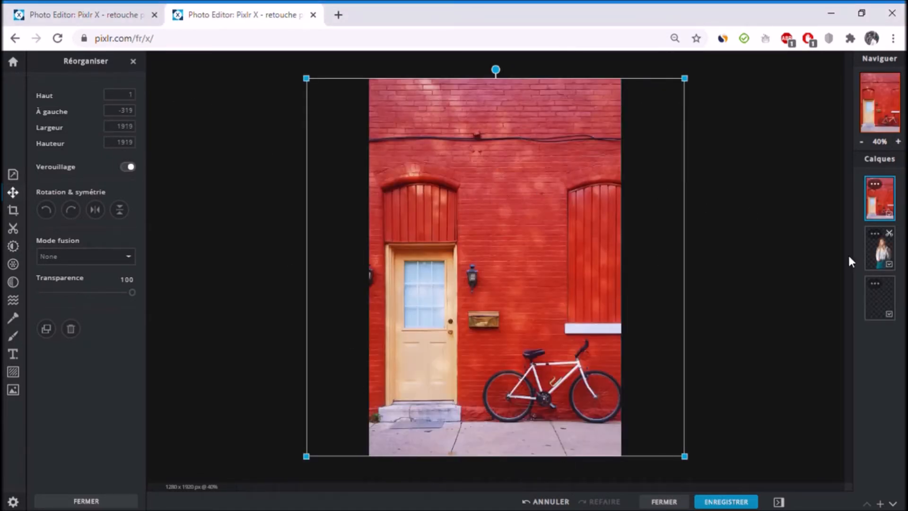
left_click_drag(887, 256, 882, 198)
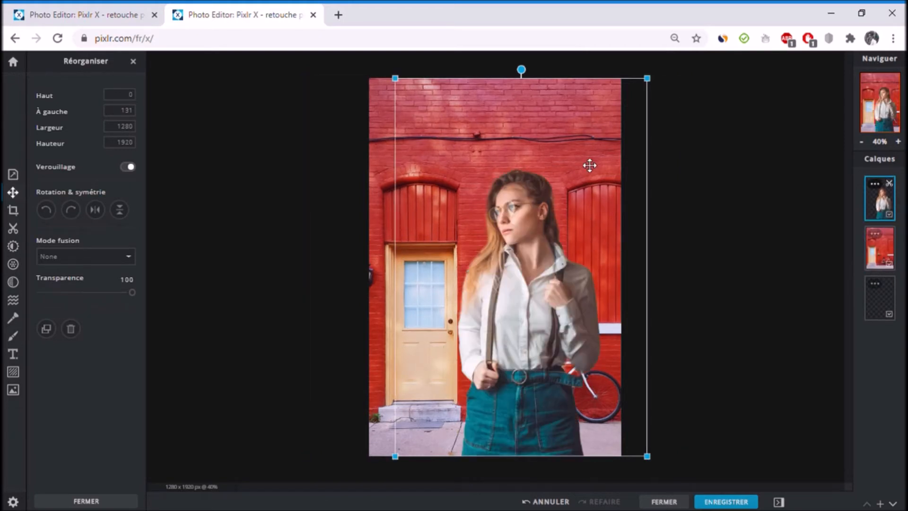
Enlarge the woman layer to 1553 × 2330, then shift and slightly enlarge the brick facade photo behind her.
left_click_drag(647, 78, 706, 67)
left_click(367, 183)
mouse_move(389, 170)
left_mouse_down()
mouse_move(412, 171)
mouse_move(405, 166)
mouse_move(405, 175)
left_mouse_up()
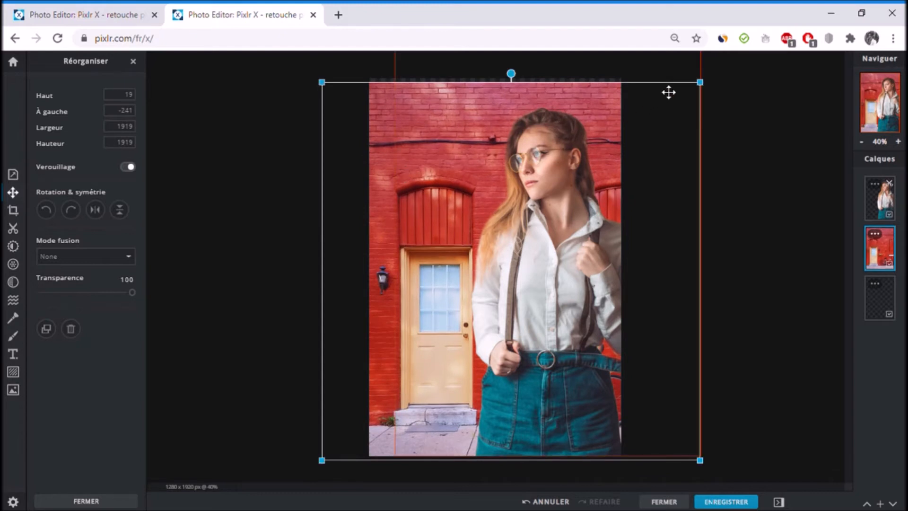
left_click_drag(707, 87, 715, 75)
Nudge the brick facade photo and reposition the woman layer to a top offset of -329 and left offset of -36.
left_click_drag(440, 174, 436, 174)
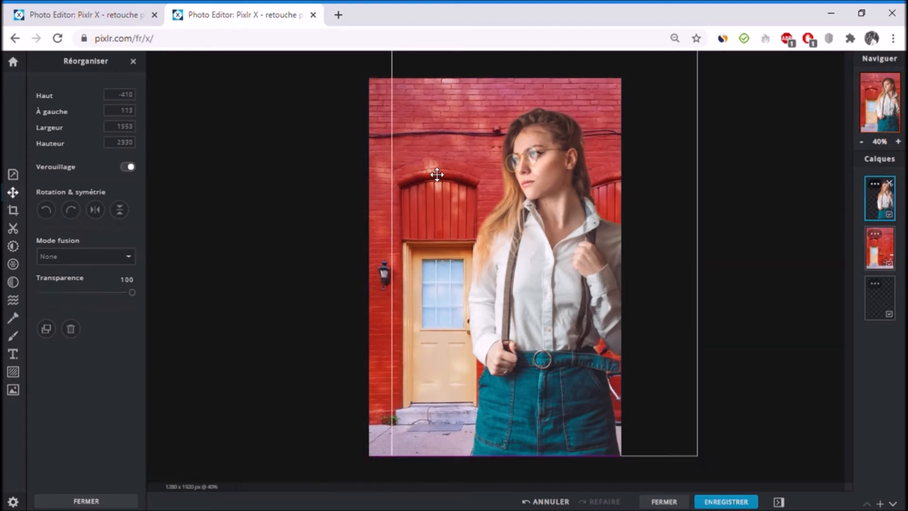
left_click(379, 168)
left_click_drag(380, 167, 373, 163)
left_click_drag(528, 184, 499, 194)
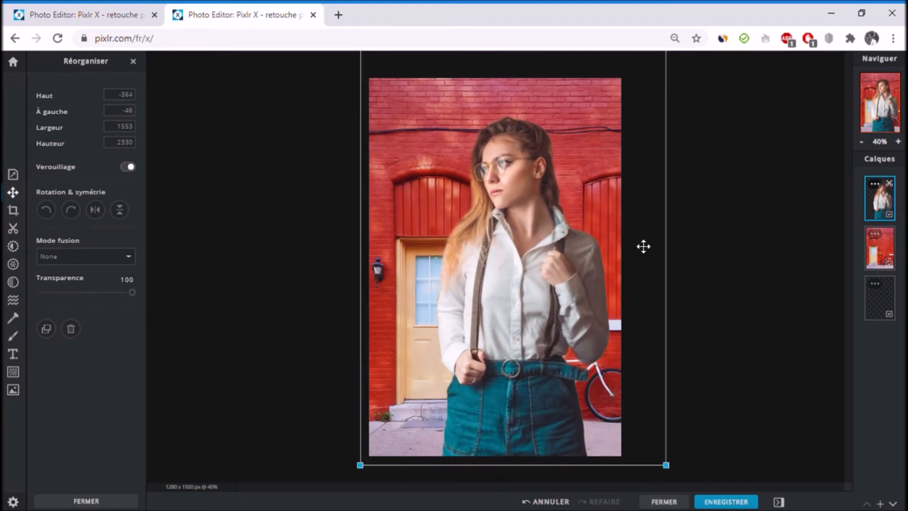
left_click(733, 234)
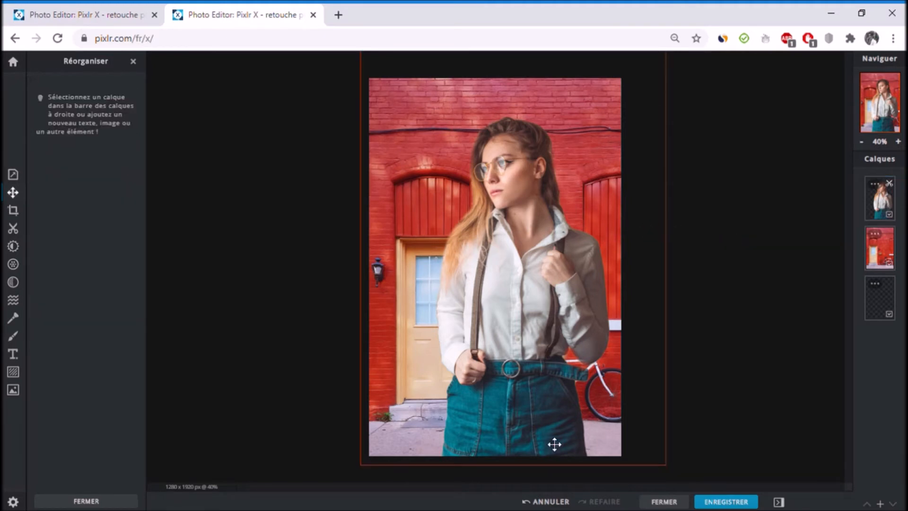
left_click_drag(508, 302, 510, 309)
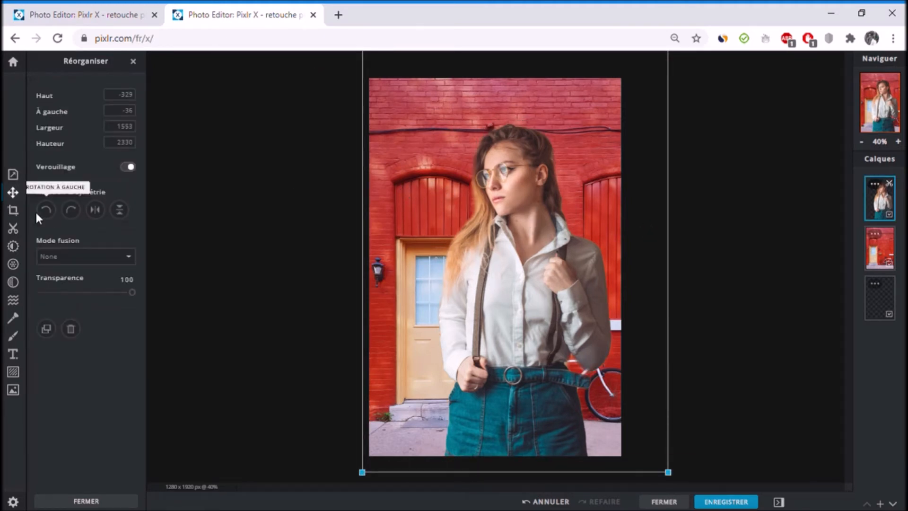
Raise the woman layer's vibrance, and set the brick facade layer to vibrance -36, saturation -16 and temperature -10.
left_click(21, 249)
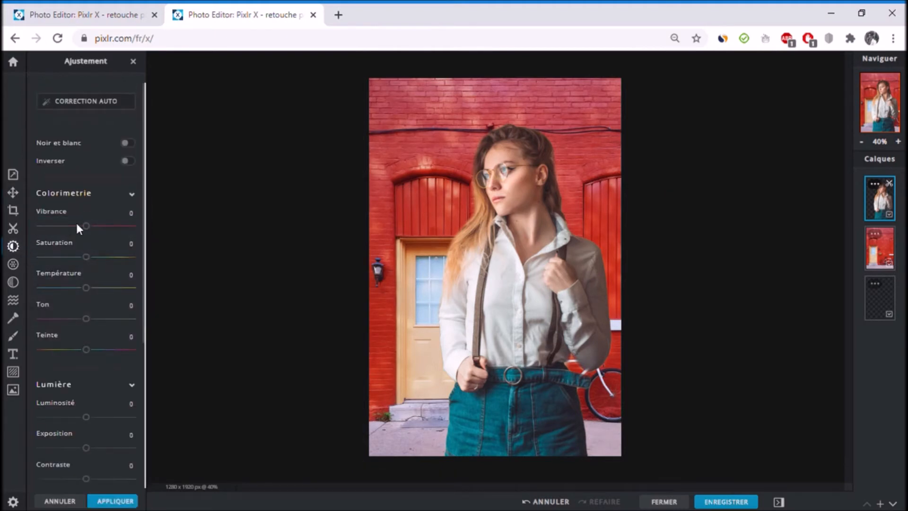
left_click_drag(91, 227, 125, 228)
left_click(888, 249)
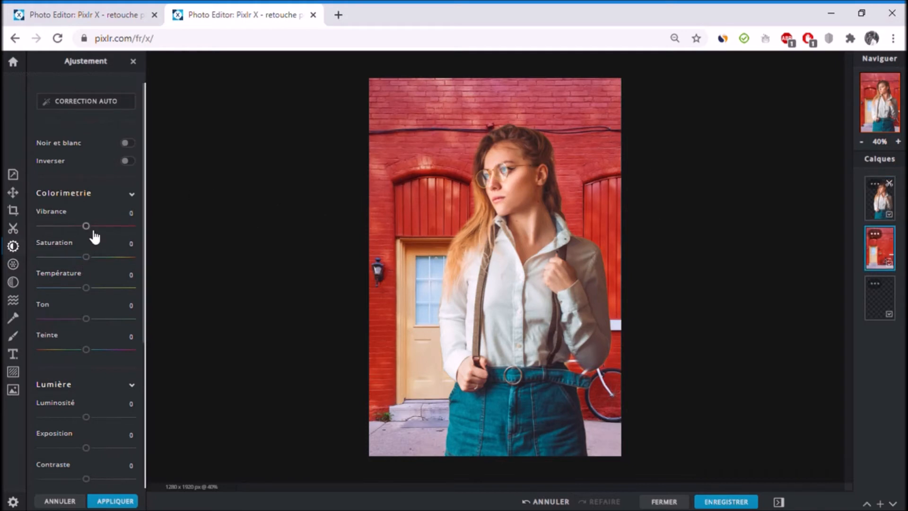
left_click_drag(91, 229, 69, 227)
left_click_drag(86, 258, 86, 294)
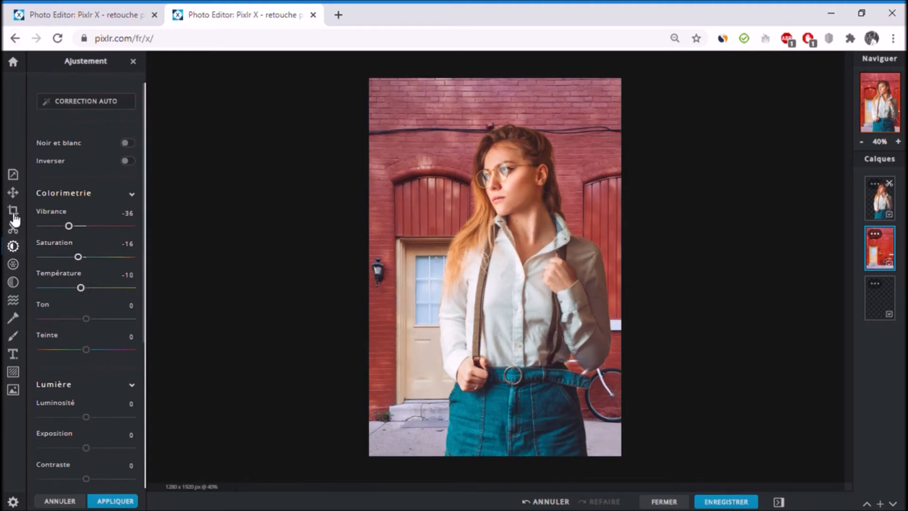
Add a text layer reading BELLE and CHIC on separate lines with a blank line between them.
left_click(22, 361)
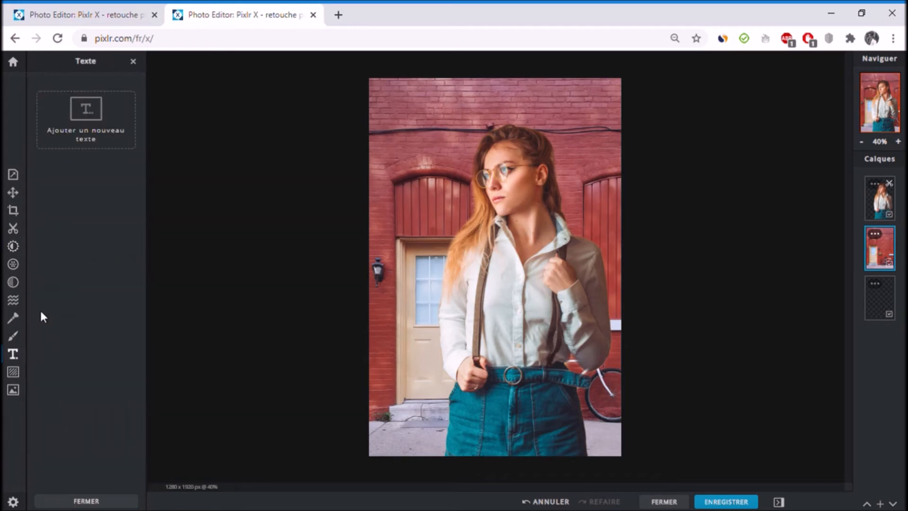
left_click(71, 128)
triple_click(112, 197)
type("B")
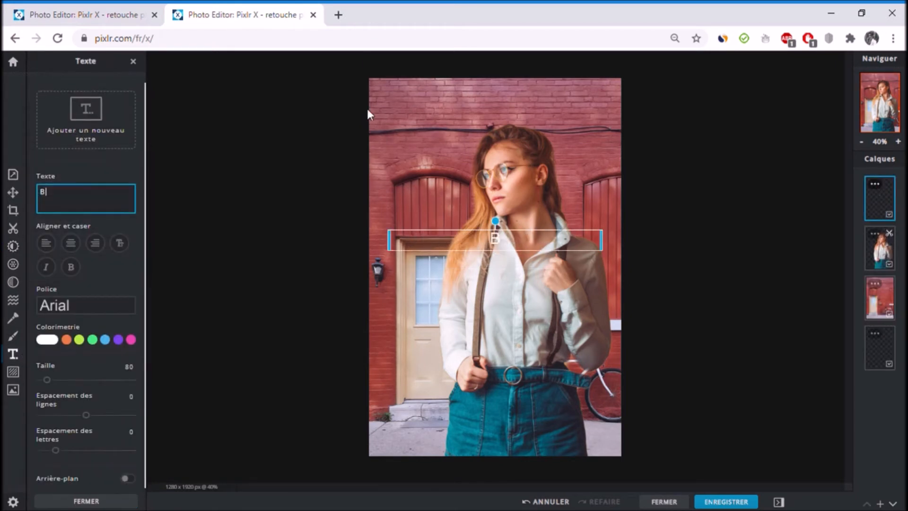
type("ELLE")
key("Return")
key("Return")
type("CHIC")
key("Return")
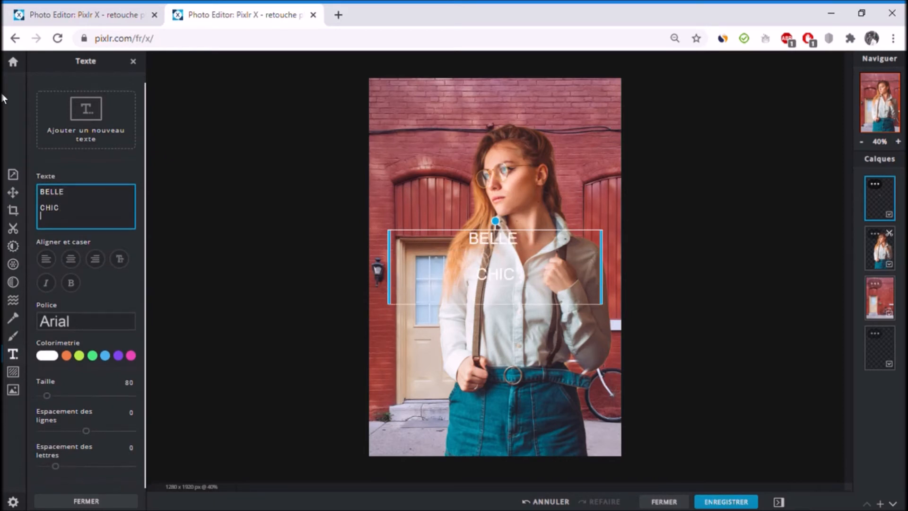
key("BackSpace")
Left-align the BELLE CHIC text and set its font to Pop Fist.
left_click(57, 258)
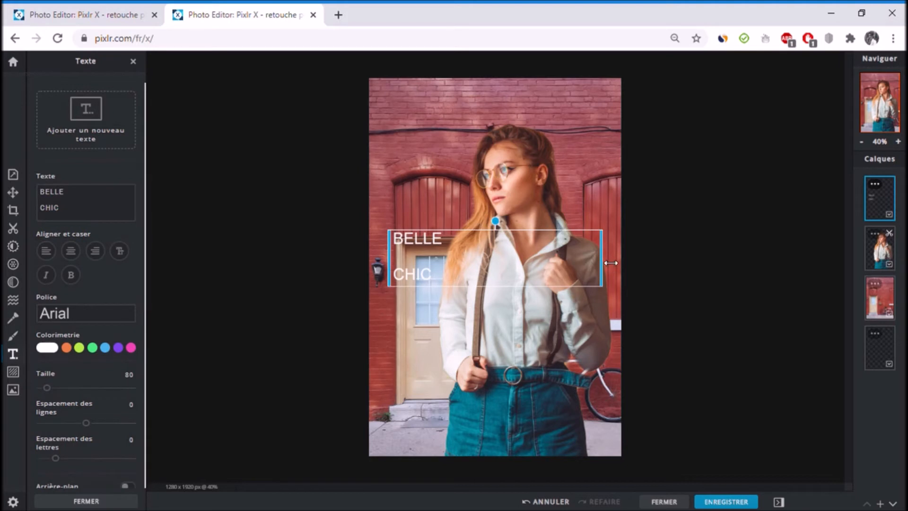
left_click(83, 313)
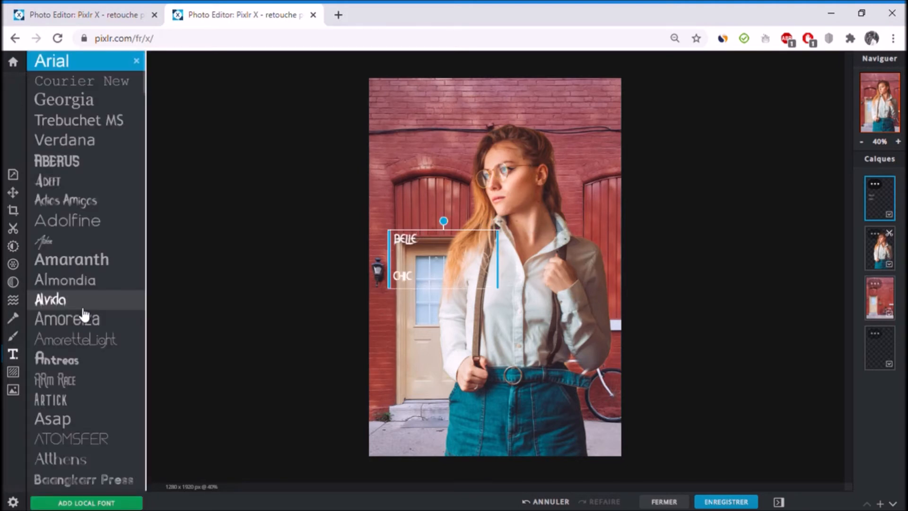
scroll(81, 327, "down", 10)
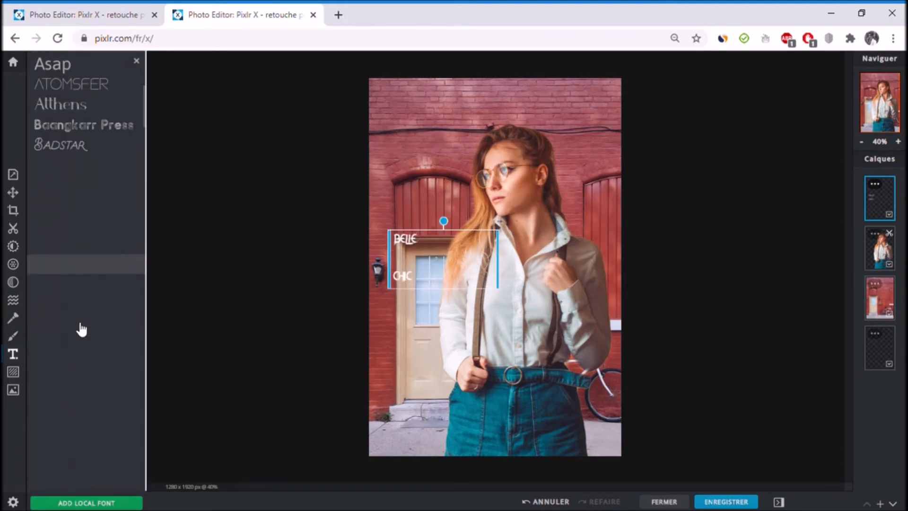
scroll(90, 303, "down", 12)
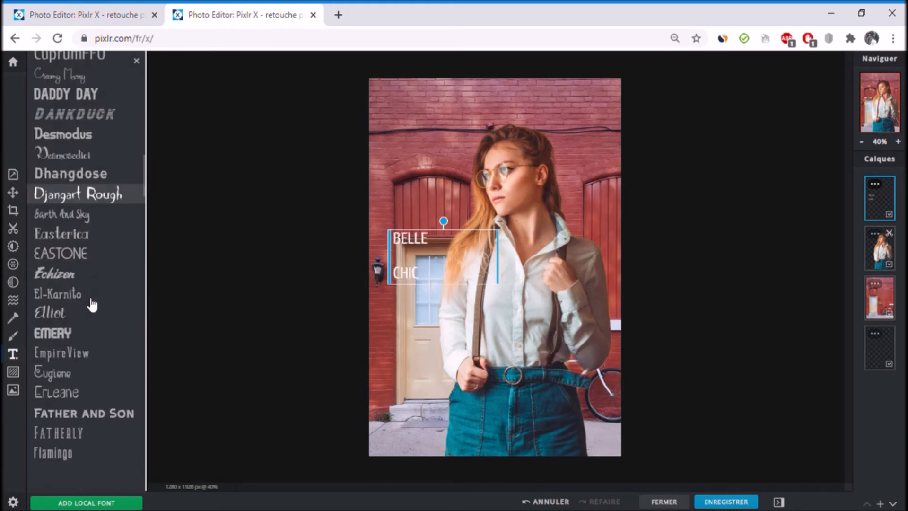
scroll(84, 351, "down", 20)
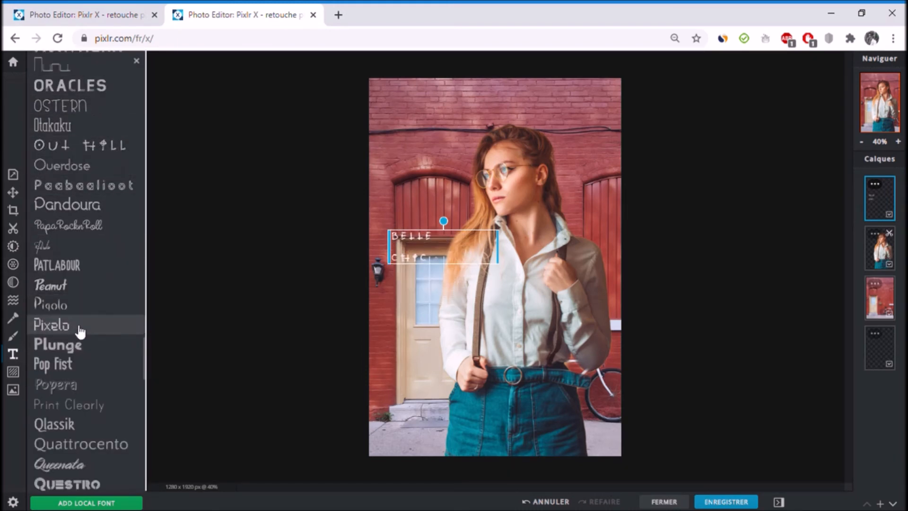
left_click(72, 365)
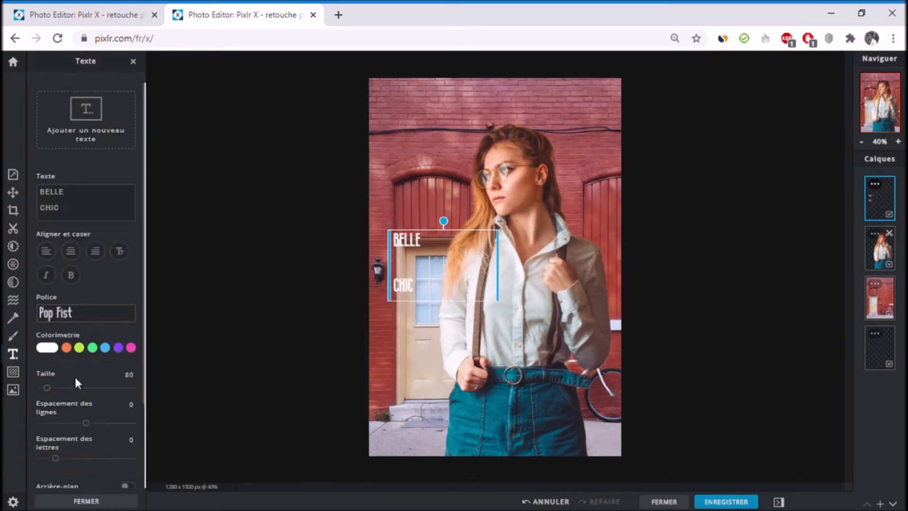
Enlarge the title to size 287 without the blank line, and fit its widened box in the cover's lower-left area.
left_click_drag(49, 389, 67, 391)
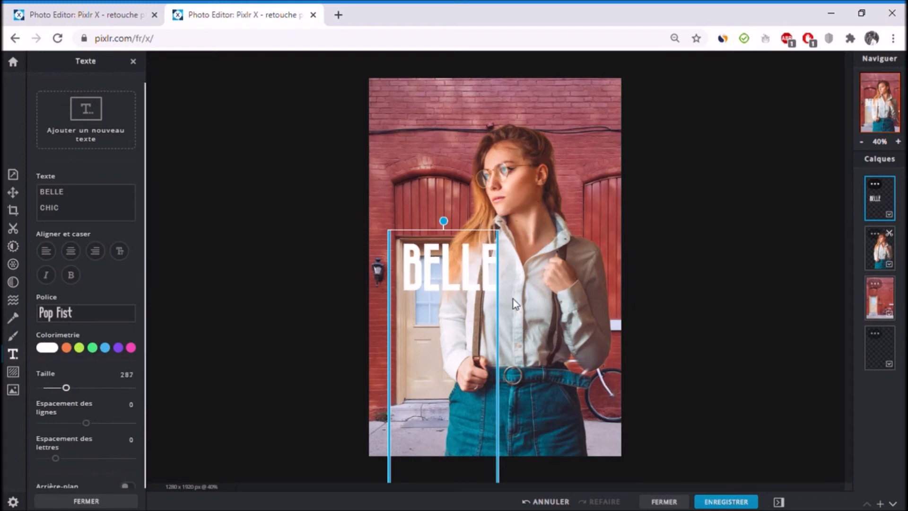
left_click_drag(498, 337, 571, 353)
left_click(41, 209)
key("BackSpace")
left_click_drag(502, 281, 484, 293)
Colour the BELLE CHIC title dark brown, #403333, and align its text box with the cover's lower-left corner.
left_click(54, 344)
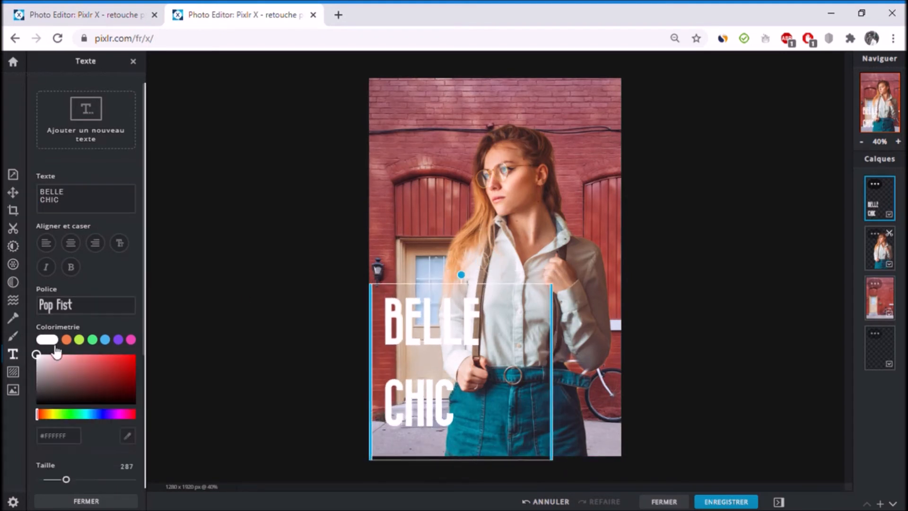
mouse_move(77, 384)
left_mouse_down()
mouse_move(78, 374)
mouse_move(77, 387)
left_mouse_up()
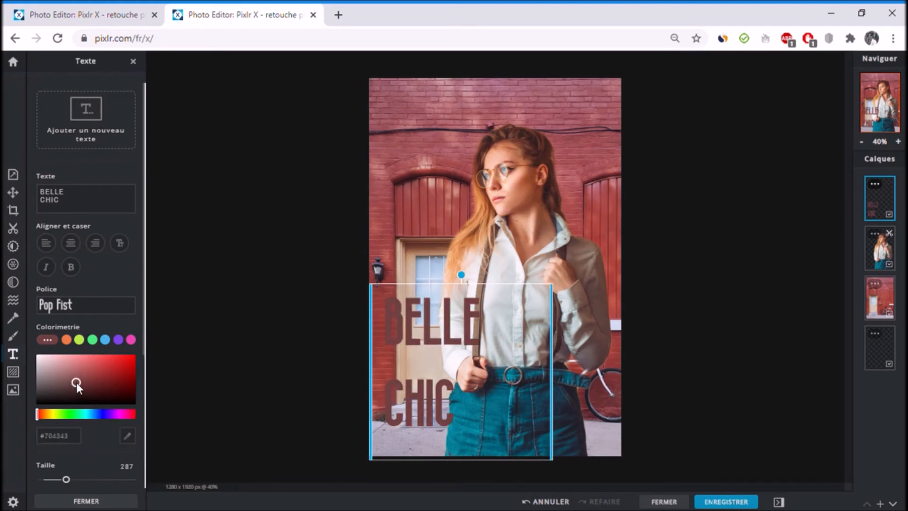
left_click_drag(76, 382, 59, 392)
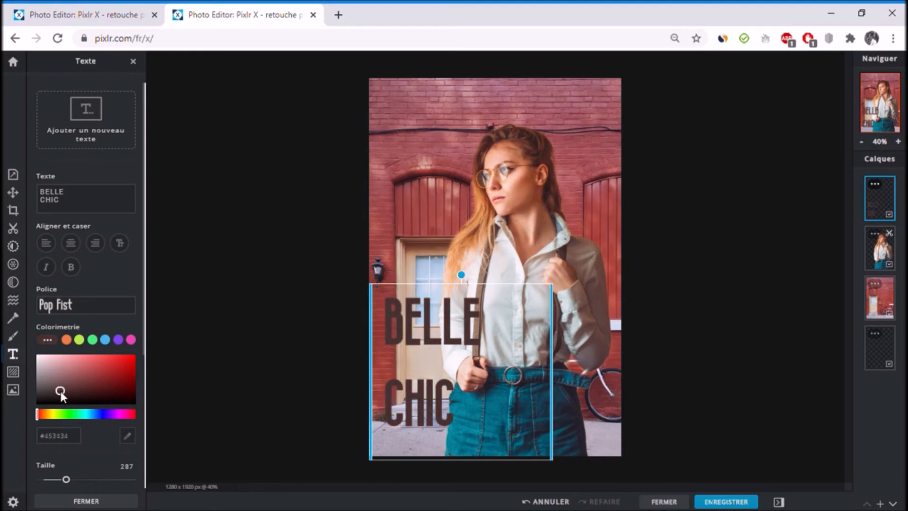
left_click_drag(61, 391, 60, 388)
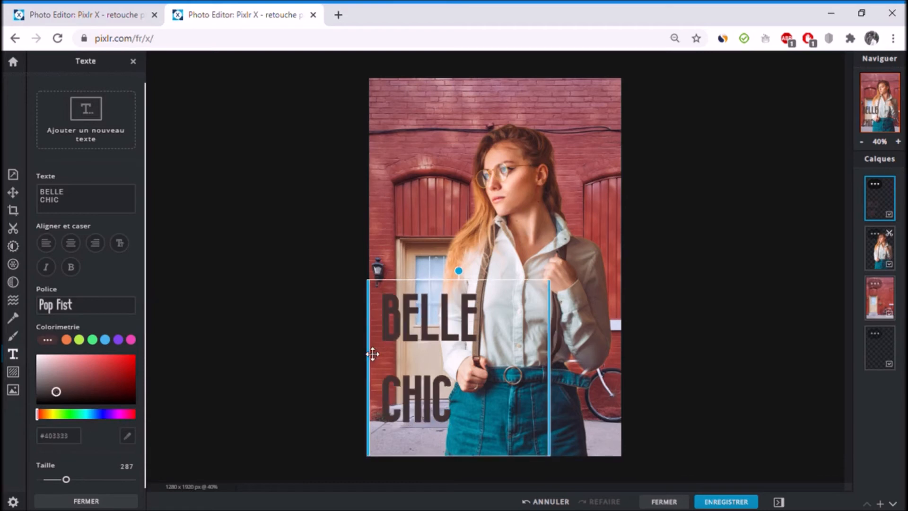
Add a separate "&" text layer in the Vignette font and place it between BELLE and CHIC.
left_click(73, 140)
left_click_drag(119, 201, 9, 176)
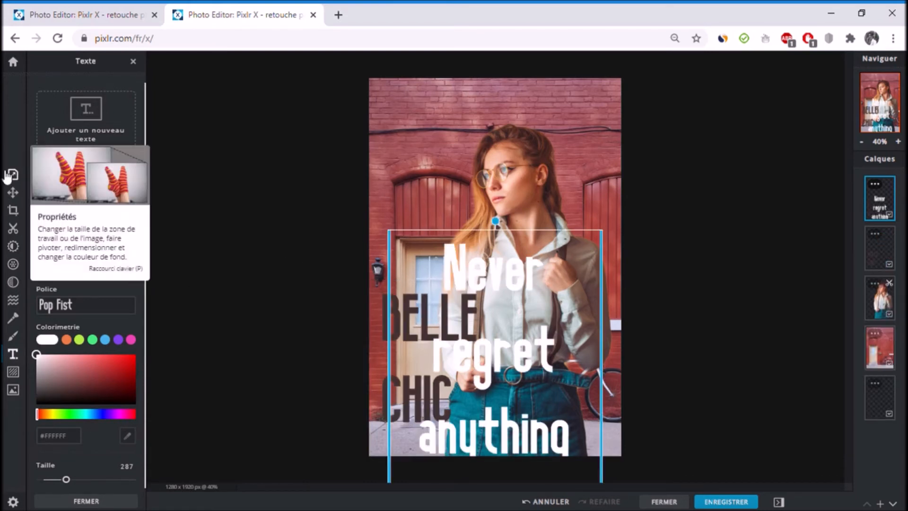
type("&")
left_click(85, 305)
scroll(101, 249, "down", 9)
scroll(88, 312, "down", 10)
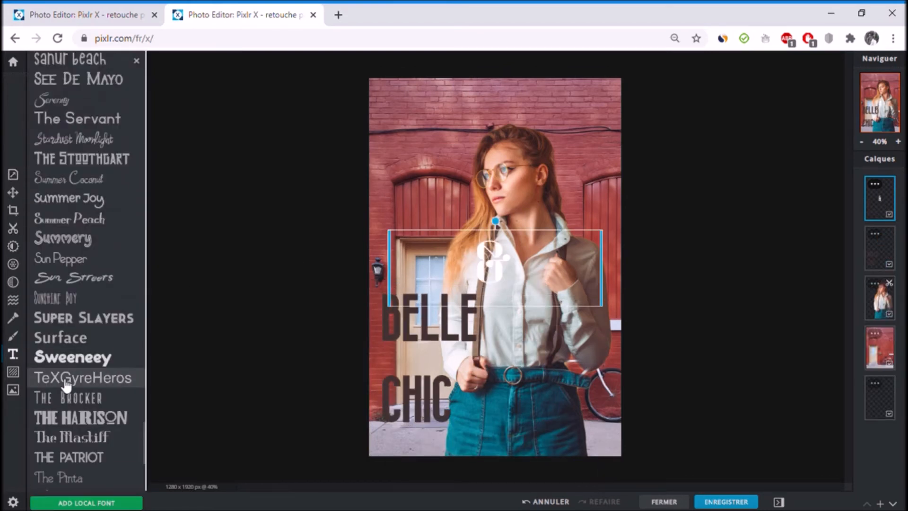
left_click(57, 400)
left_click_drag(508, 256, 418, 359)
scroll(106, 417, "down", 1)
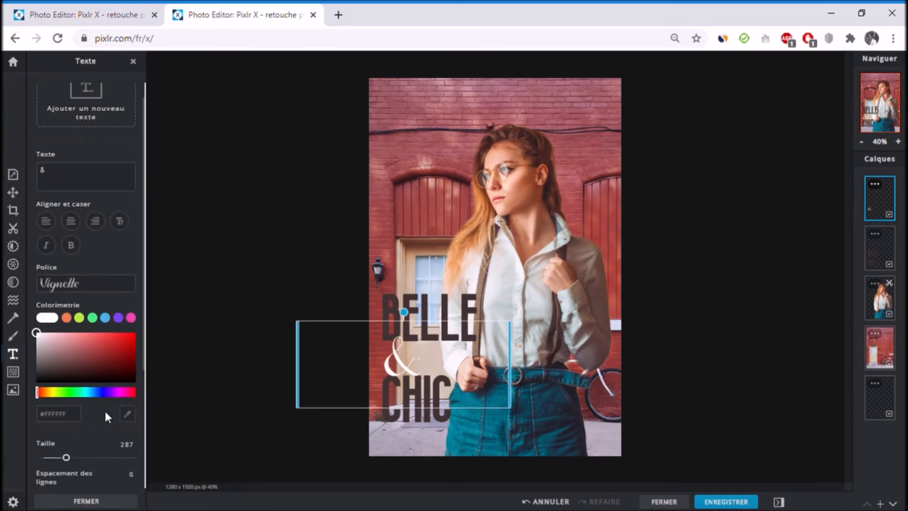
Reduce the ampersand to size 233 and recentre it in the gap between BELLE and CHIC.
left_click_drag(66, 458, 61, 457)
left_click_drag(410, 380, 415, 388)
left_click(391, 389)
left_click(392, 389)
Colour the ampersand a muted brown, #785D5D, and shift it slightly towards the middle of the title.
left_click(57, 386)
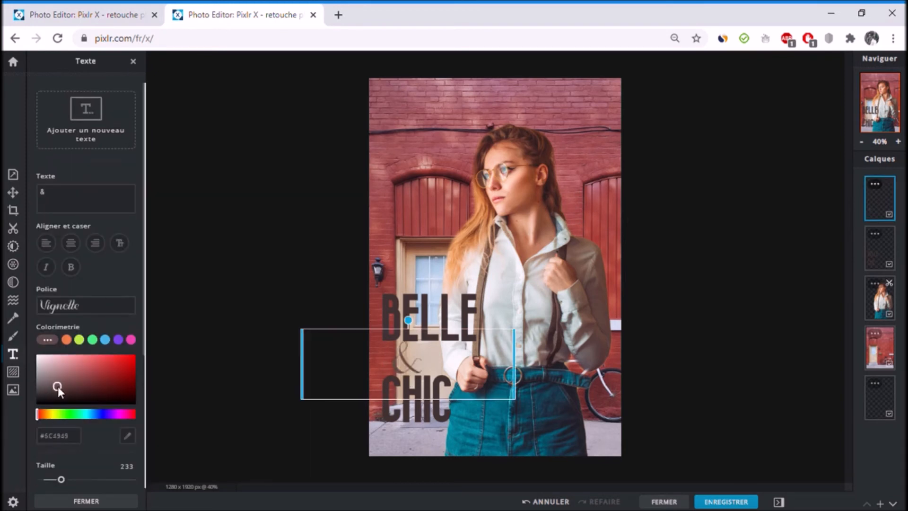
left_click_drag(60, 385, 59, 381)
mouse_move(415, 372)
left_mouse_down()
mouse_move(426, 373)
mouse_move(420, 400)
left_mouse_up()
left_click(359, 242)
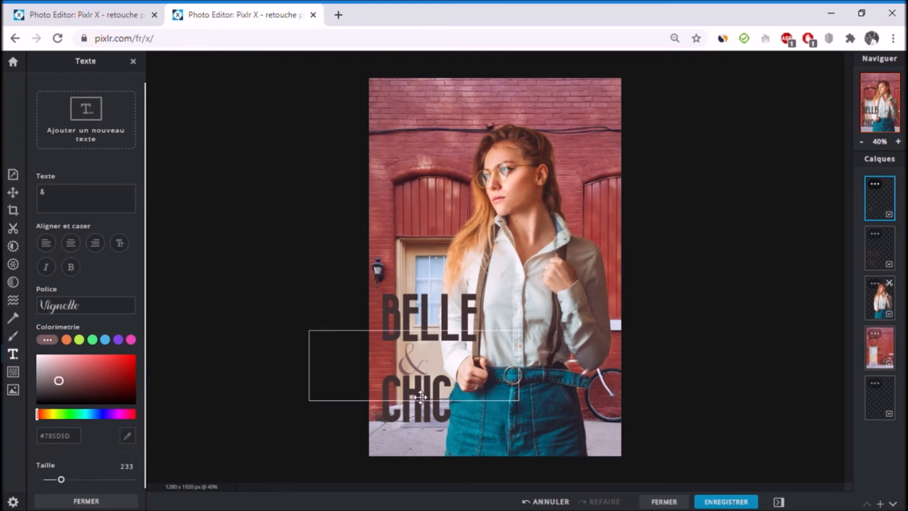
left_click(416, 246)
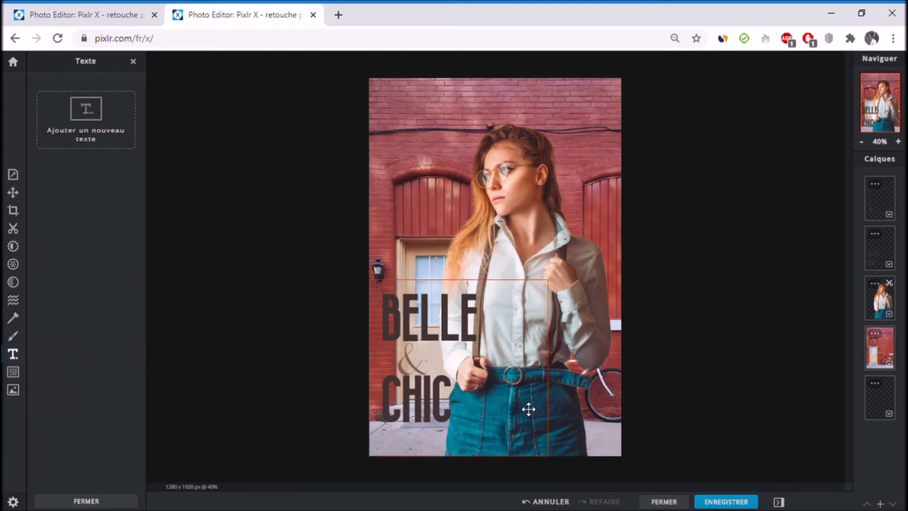
Add the text "Collection été 2020" in Yanone Kaffeesatz at size 104 and place it in the cover's lower-right corner.
left_click(92, 136)
type("Collection été 2020")
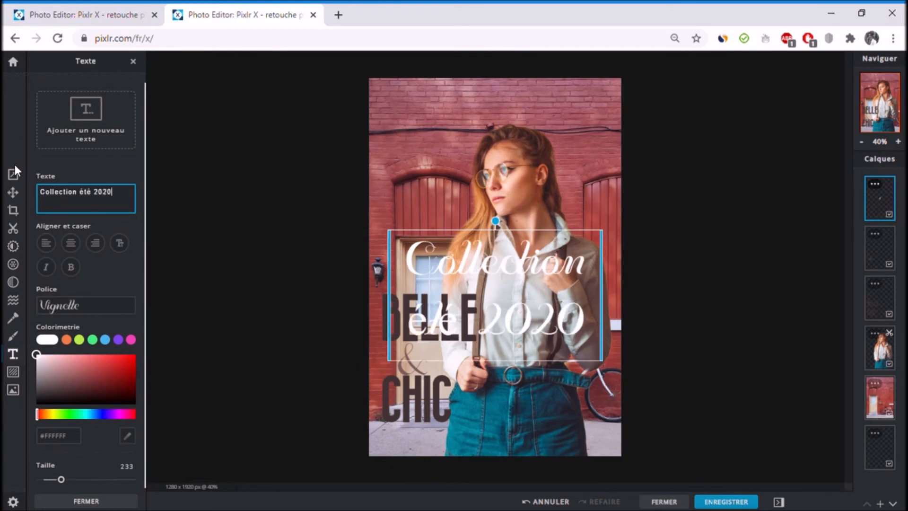
left_click(107, 310)
left_click(114, 439)
scroll(95, 445, "down", 3)
left_click_drag(61, 349, 49, 347)
left_click_drag(572, 241, 630, 438)
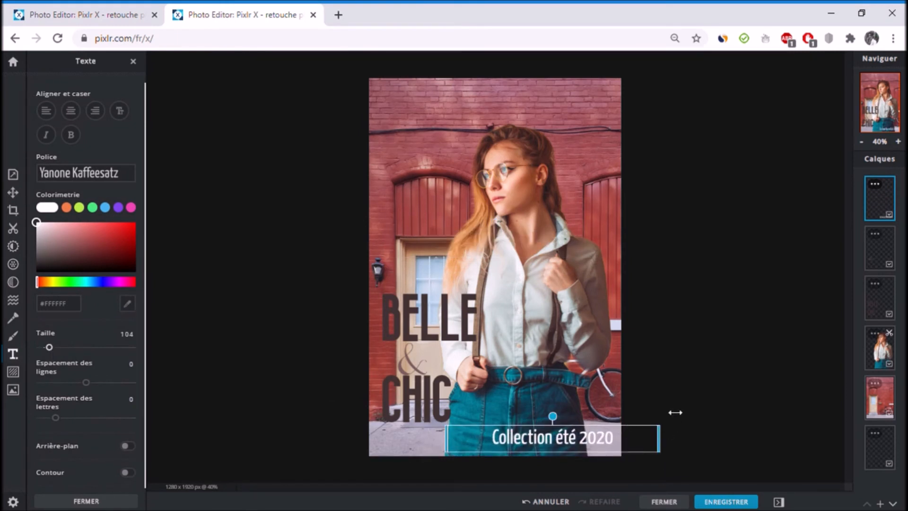
Set the "Collection été 2020" layer's transparency value to 60.
left_click(881, 187)
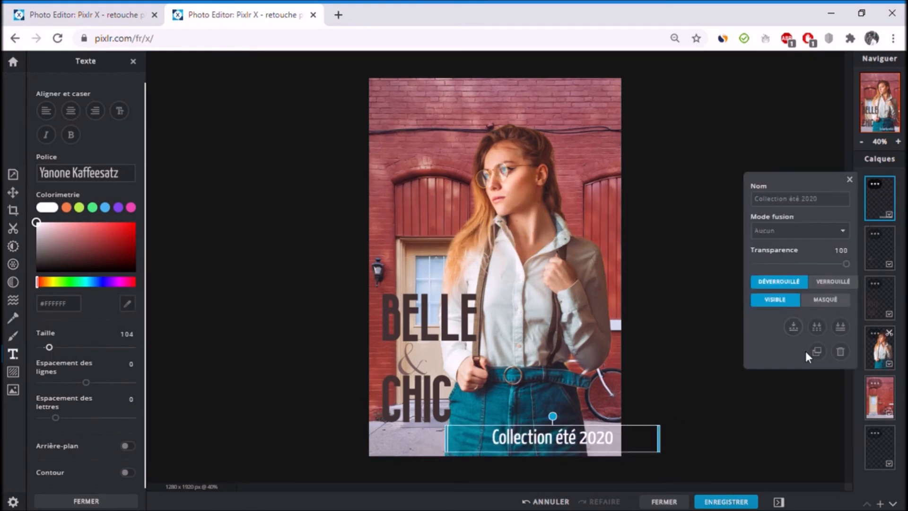
left_click_drag(847, 265, 812, 274)
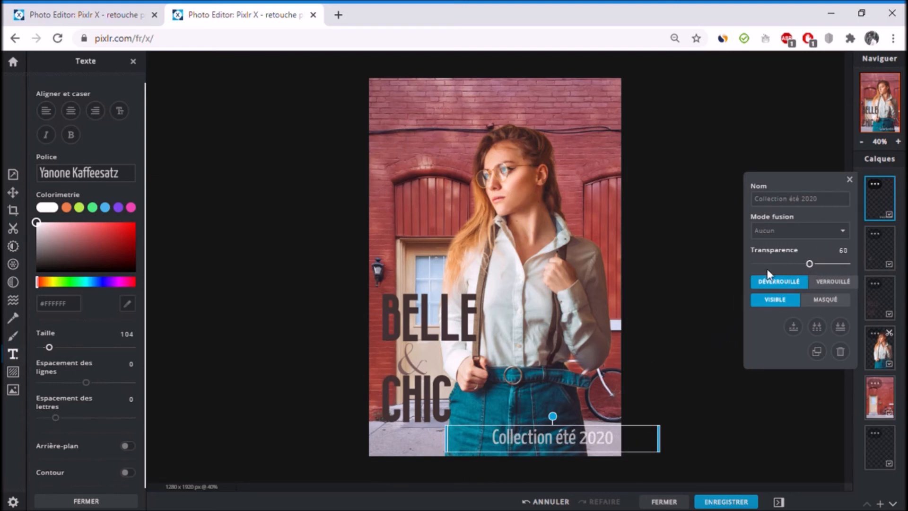
left_click(695, 293)
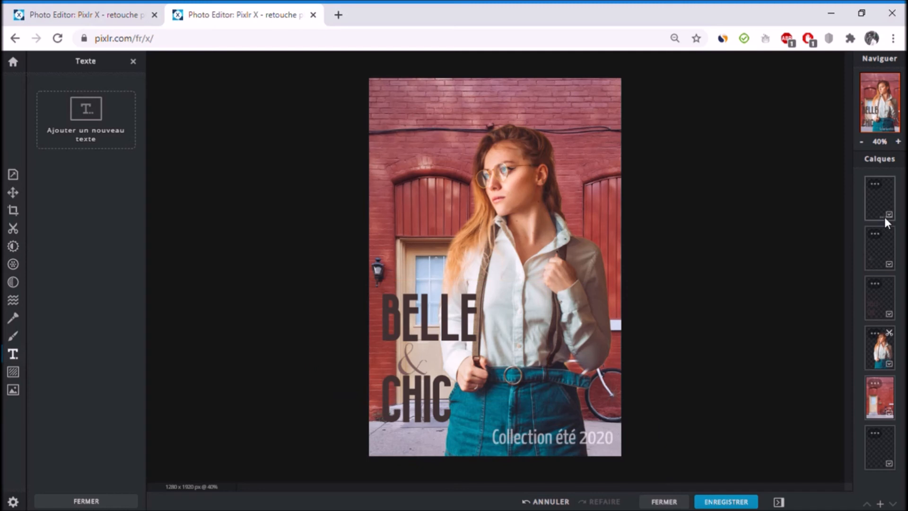
Add an empty layer and draw a narrow light blue filled rectangle along the full height of the cover's left edge.
left_click(881, 503)
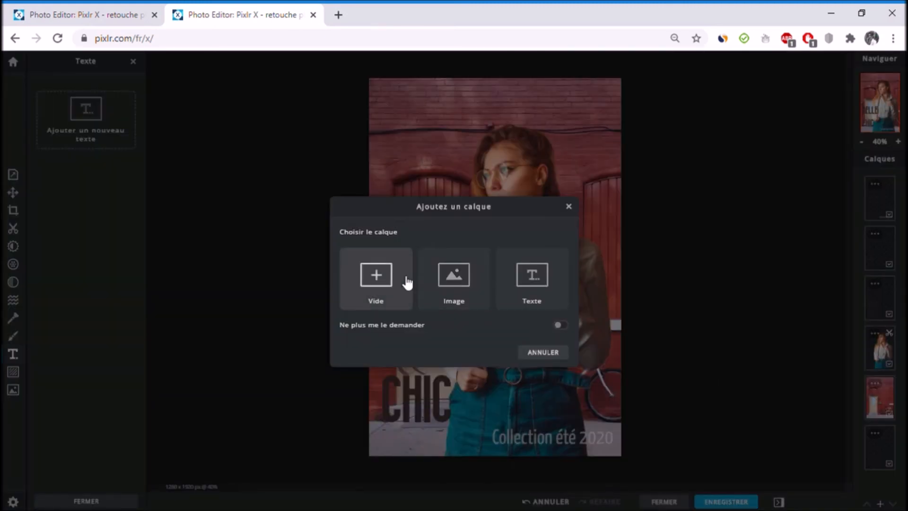
left_click(406, 281)
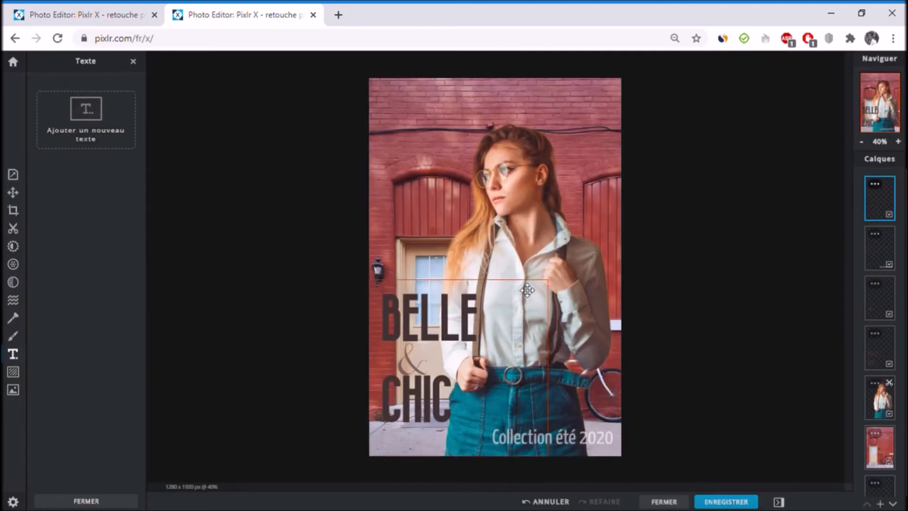
left_click(13, 337)
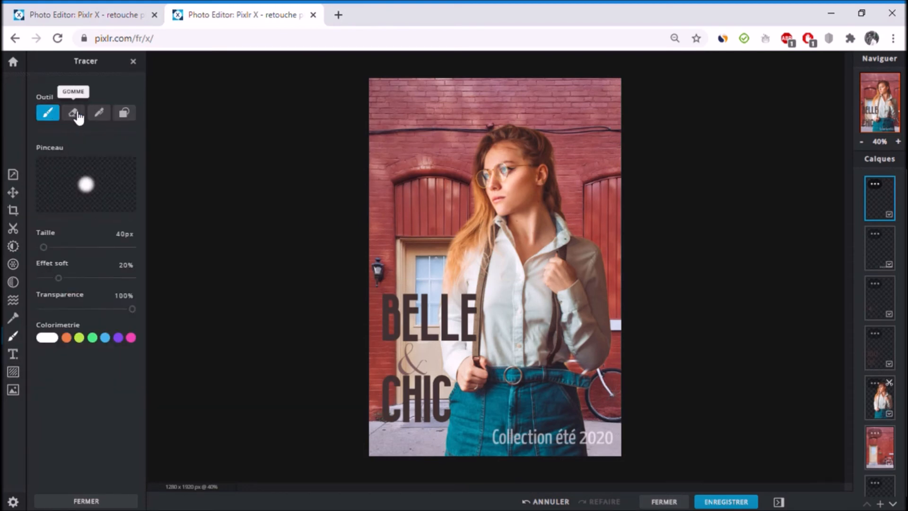
left_click(125, 114)
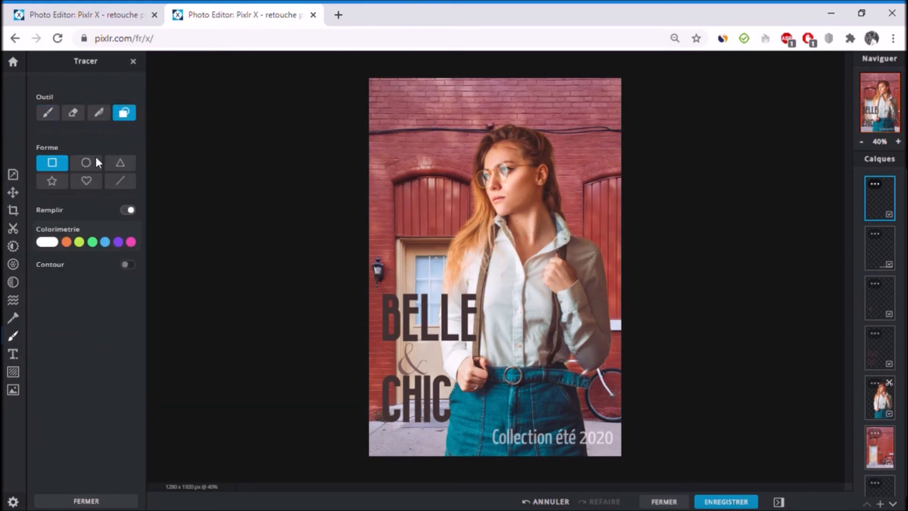
left_click(53, 243)
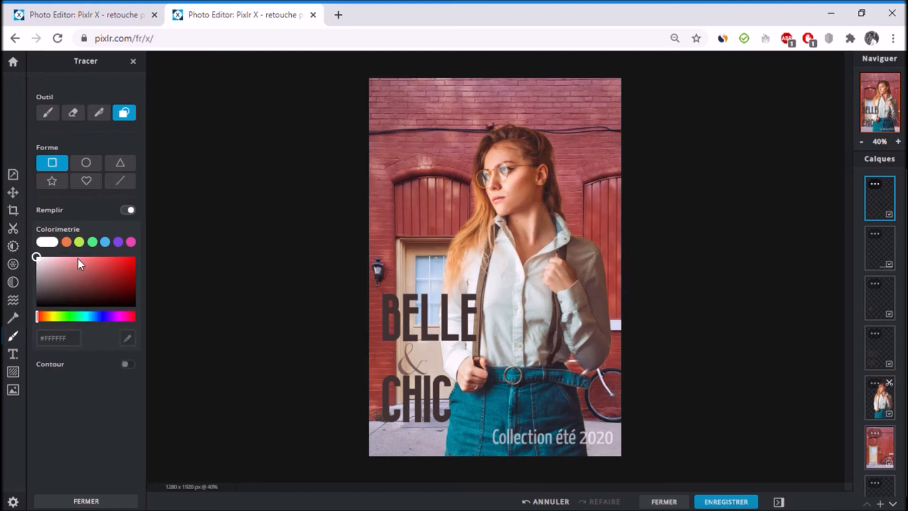
left_click(103, 242)
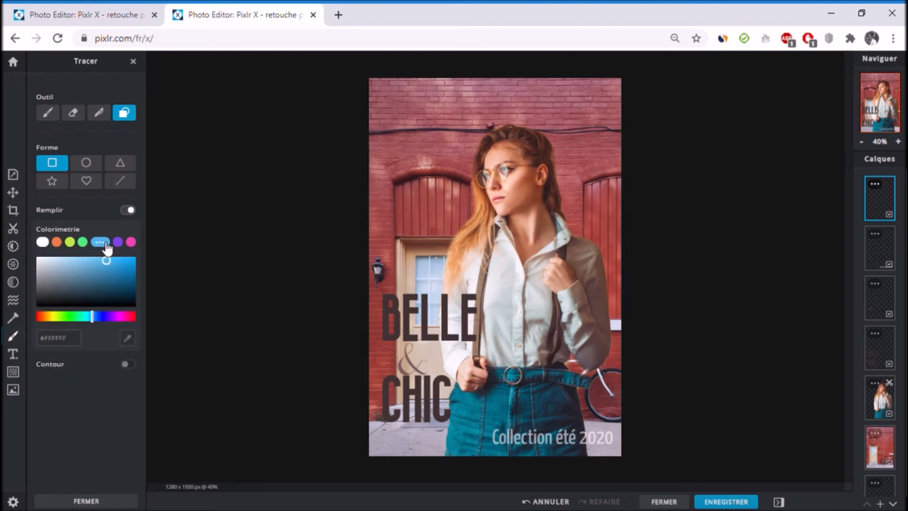
mouse_move(381, 88)
left_mouse_down()
mouse_move(386, 362)
mouse_move(375, 226)
mouse_move(380, 102)
left_mouse_up()
left_click_drag(382, 80, 379, 476)
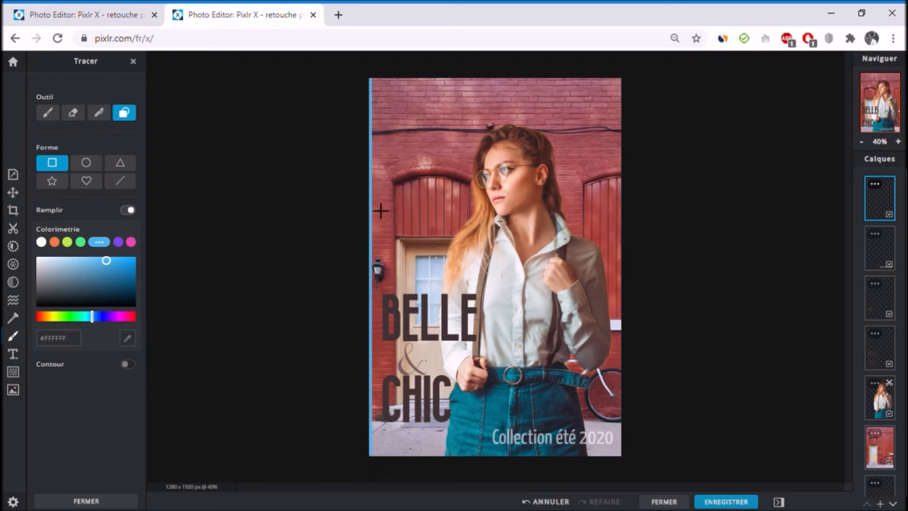
left_click_drag(386, 104, 373, 460)
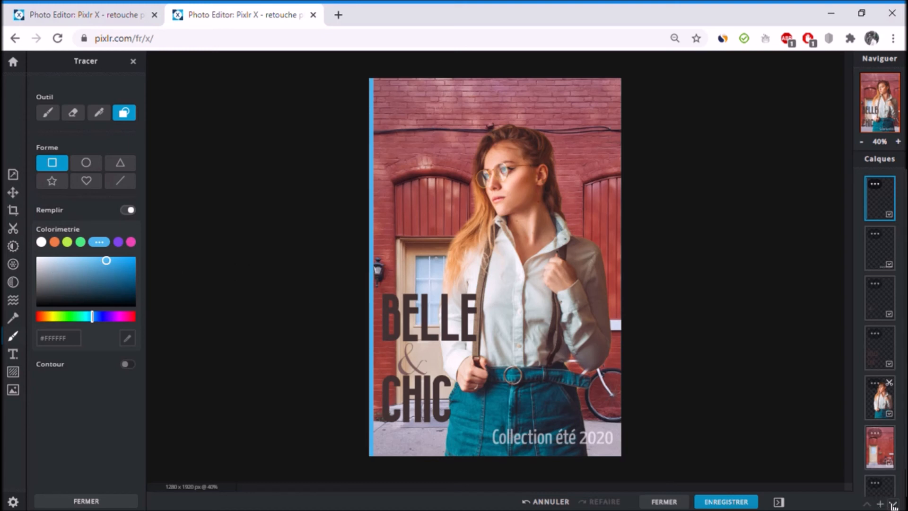
Add an empty layer, draw a thin white filled rectangle across the cover's full width and align it with the bottom edge.
left_click(880, 504)
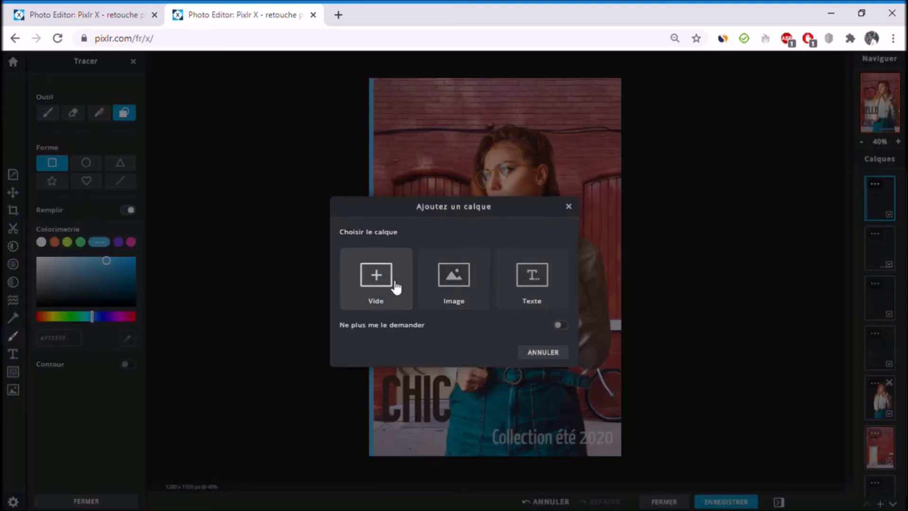
left_click(396, 286)
left_click(40, 259)
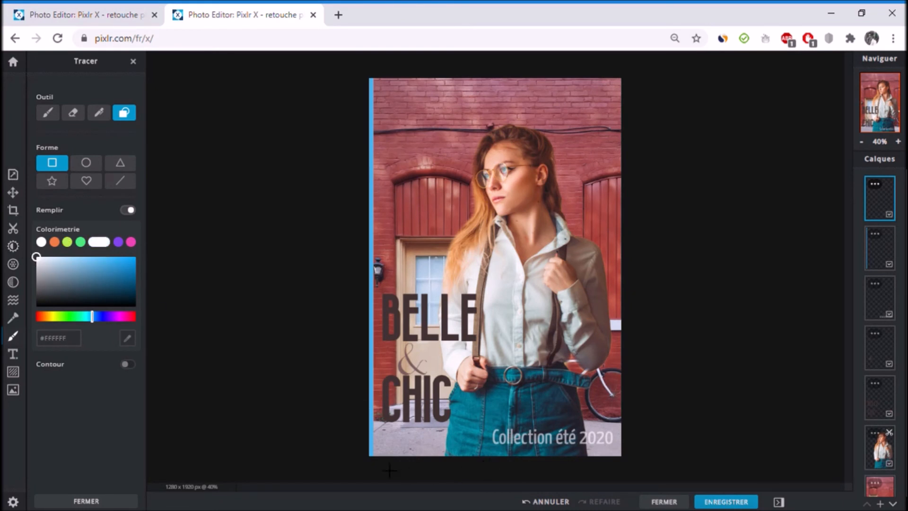
left_click_drag(390, 470, 644, 458)
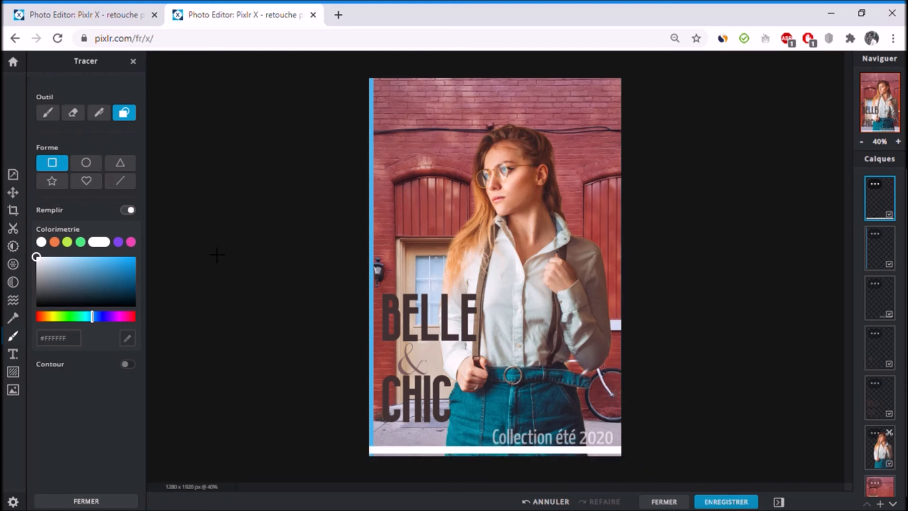
left_click(13, 192)
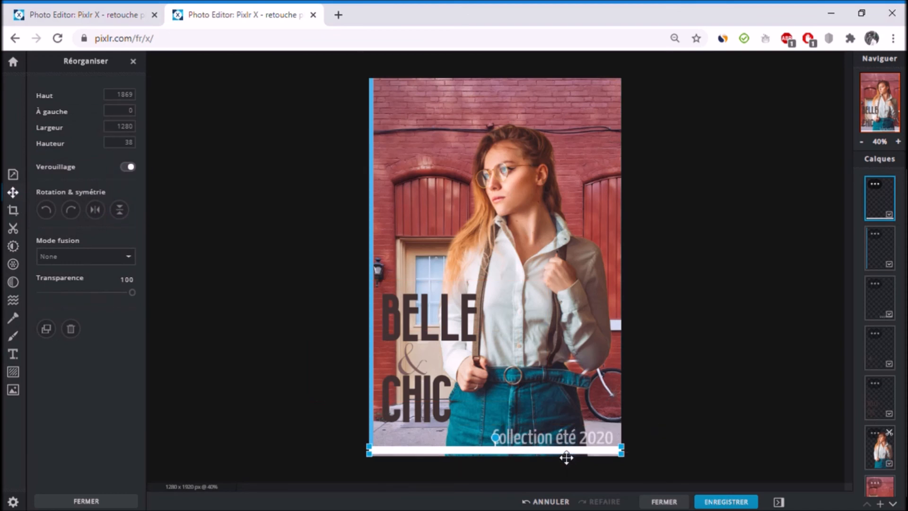
left_click_drag(617, 457, 617, 461)
Move the white strip's layer below the light blue strip's layer and lower its transparency value to make it see-through.
left_click(884, 251)
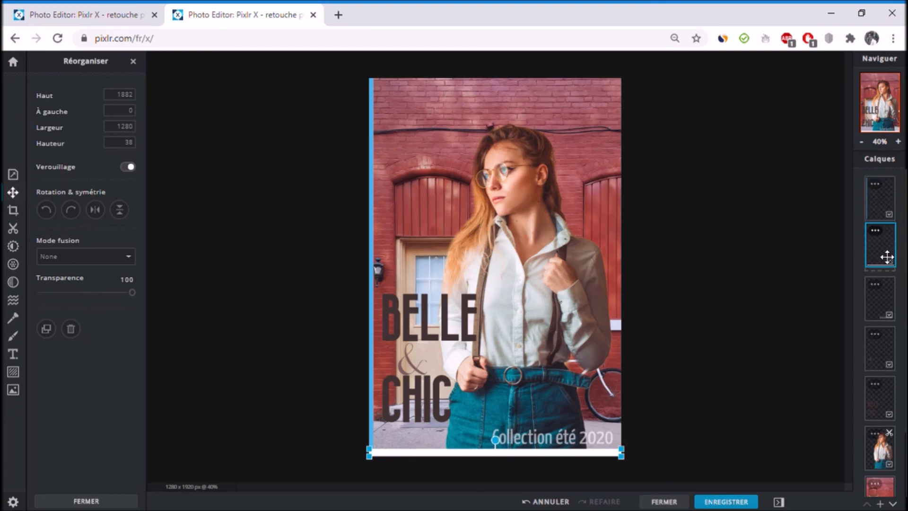
left_click(875, 234)
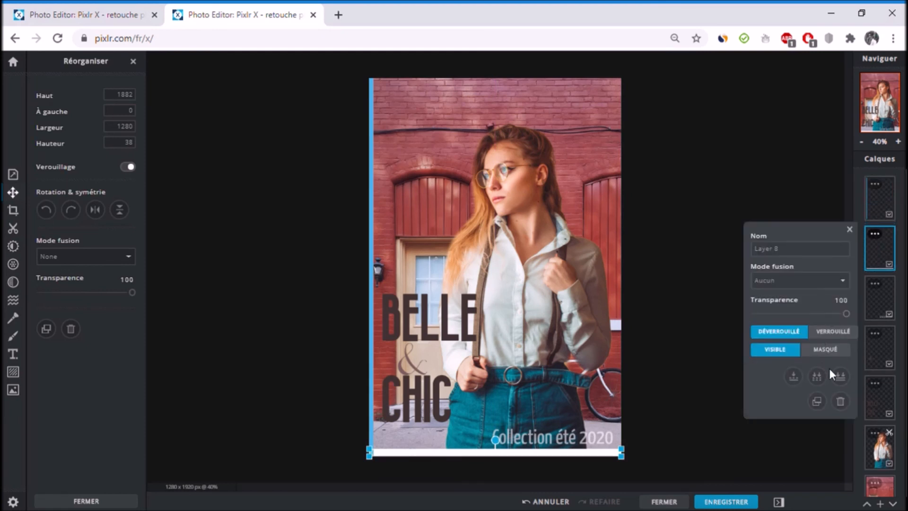
left_click_drag(838, 314, 776, 315)
left_click(706, 300)
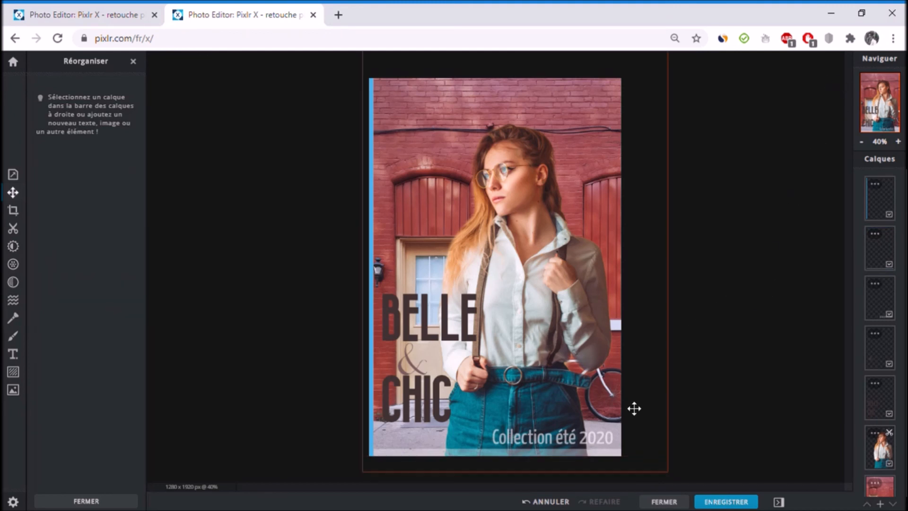
Fine-tune the translucent white strip's position against the cover's bottom edge and finish arranging the layers.
left_click(381, 378)
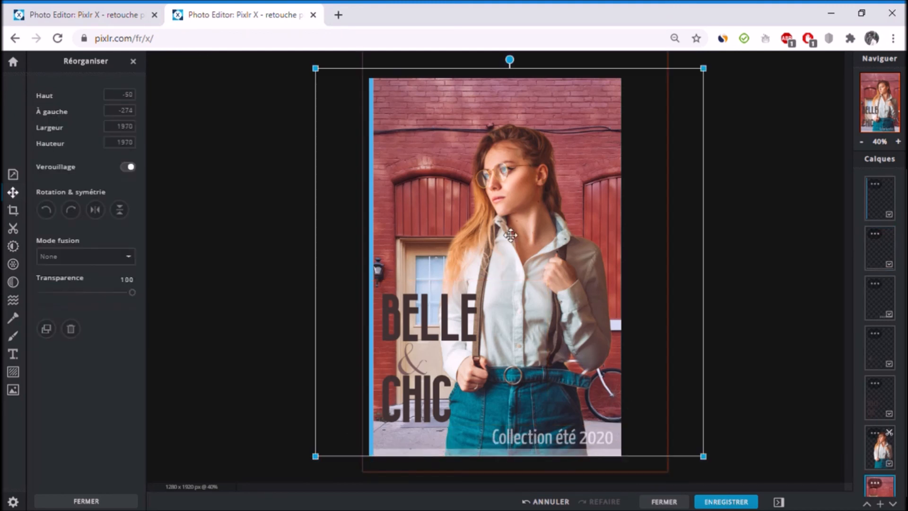
left_click(585, 452)
left_click_drag(585, 452, 562, 458)
left_click(692, 296)
left_click_drag(563, 450, 562, 446)
left_click(775, 387)
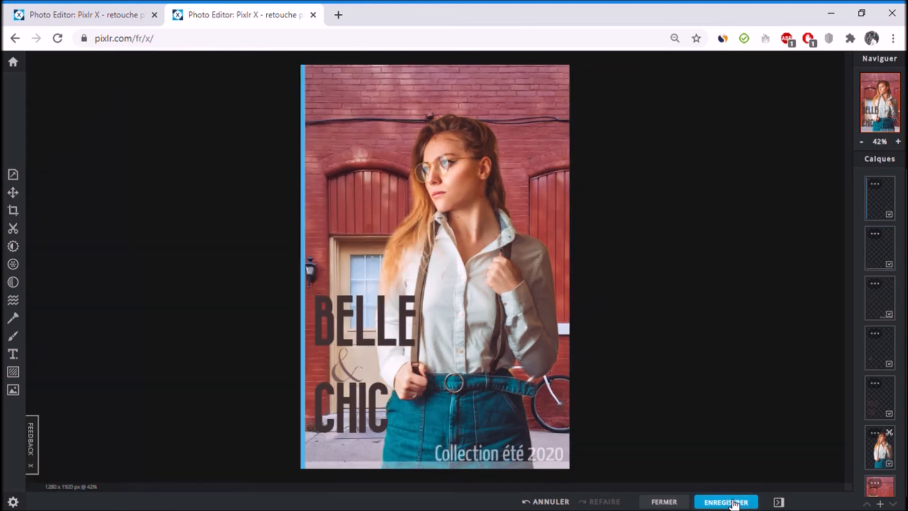
Download the cover as the JPG file "Couverture test" at 100% quality and 1280 x 1920 pixels.
left_click(710, 501)
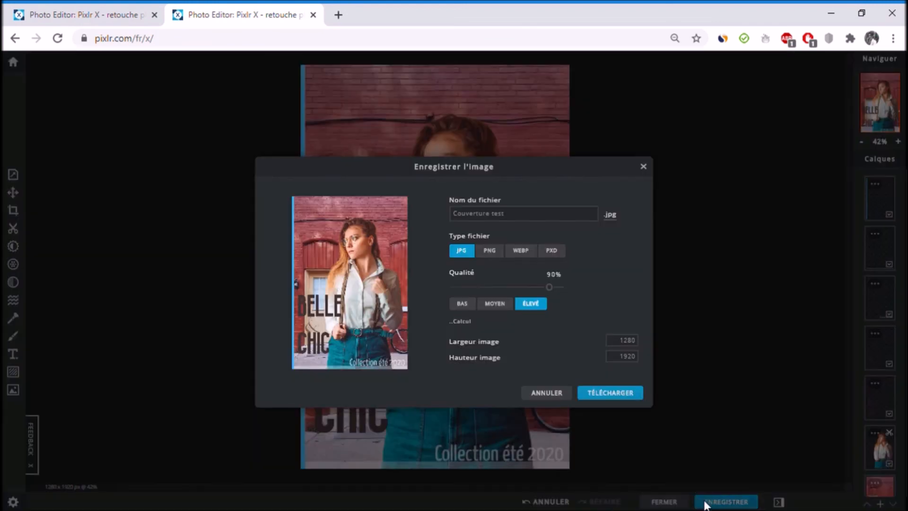
left_click(559, 254)
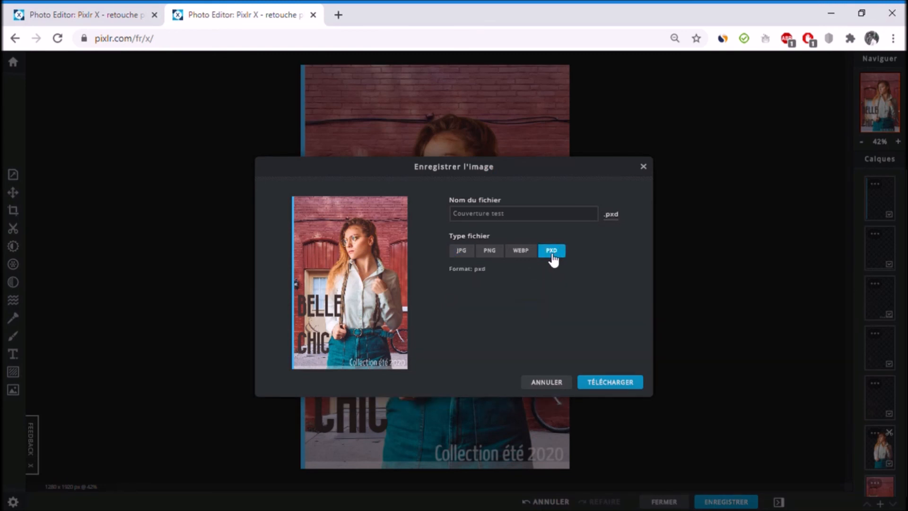
left_click(470, 258)
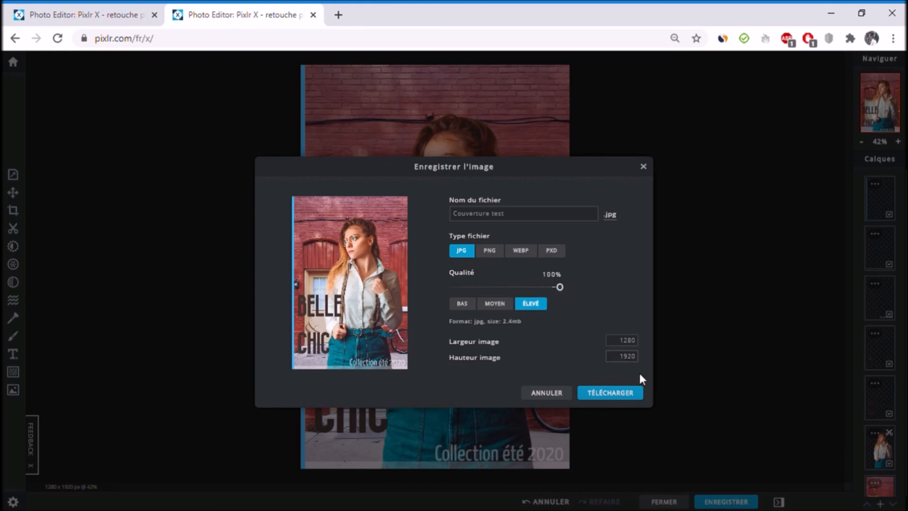
left_click(627, 396)
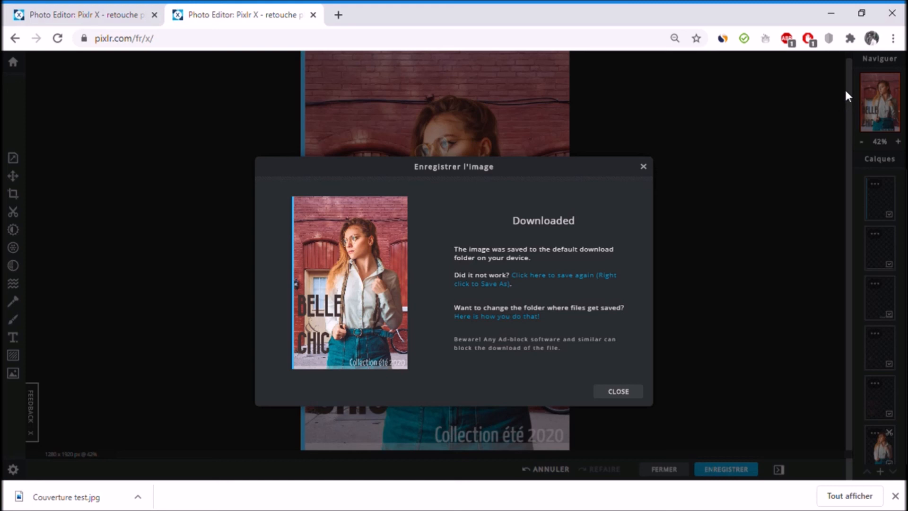
left_click(615, 392)
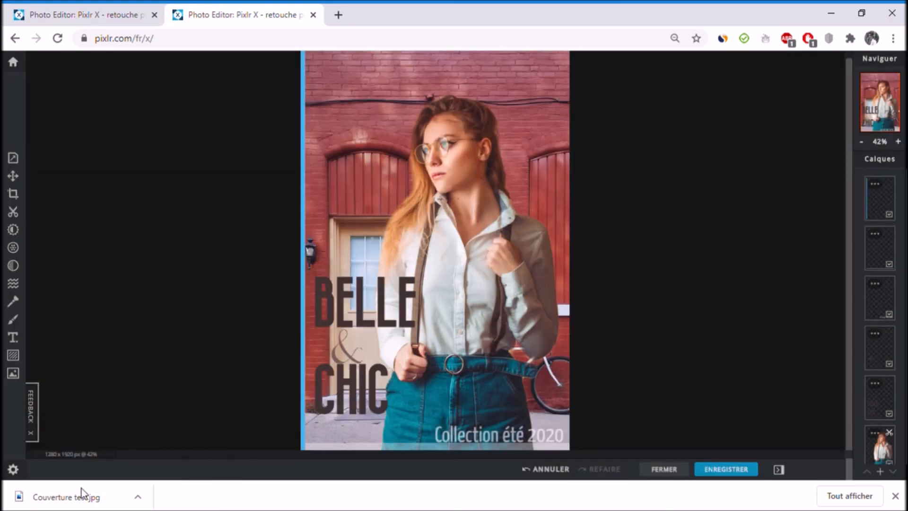
Compare the finished cover with the other version of the design open in the first browser tab.
left_click(68, 19)
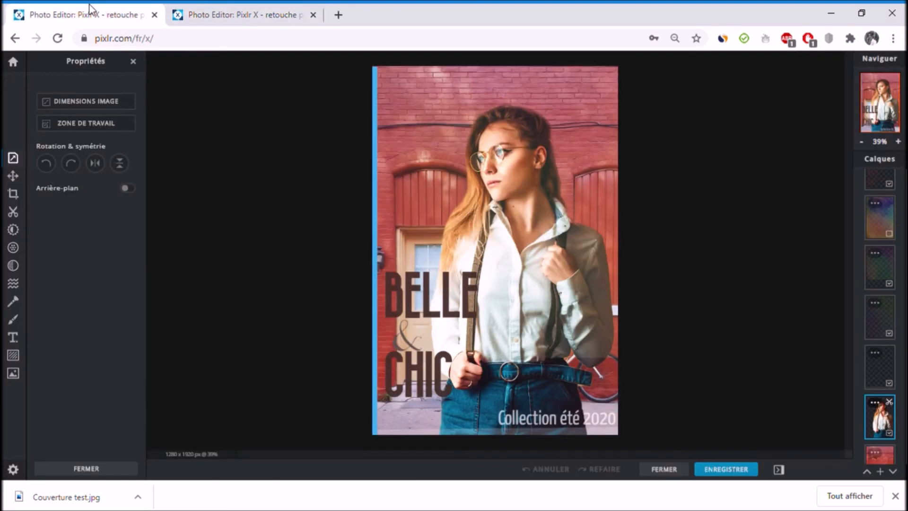
scroll(501, 229, "up", 3)
scroll(501, 229, "down", 3)
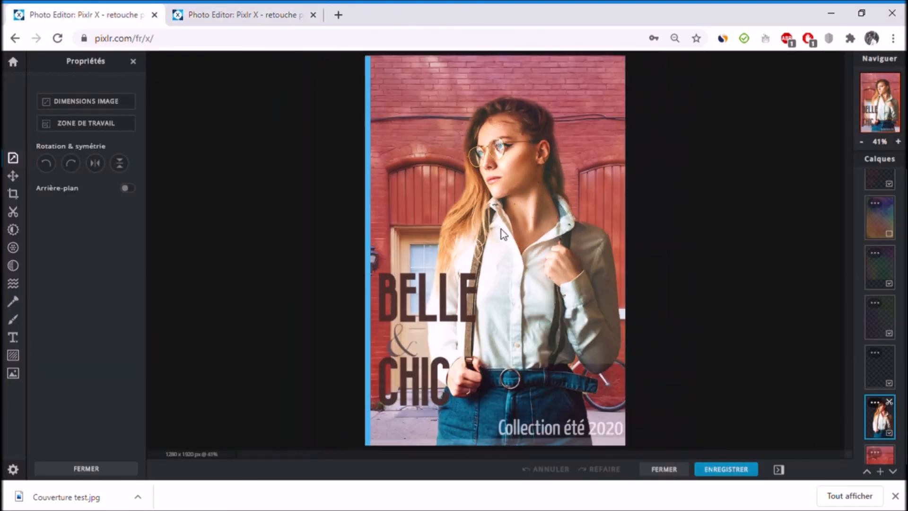
scroll(502, 234, "up", 1)
left_click(205, 6)
scroll(536, 189, "up", 2)
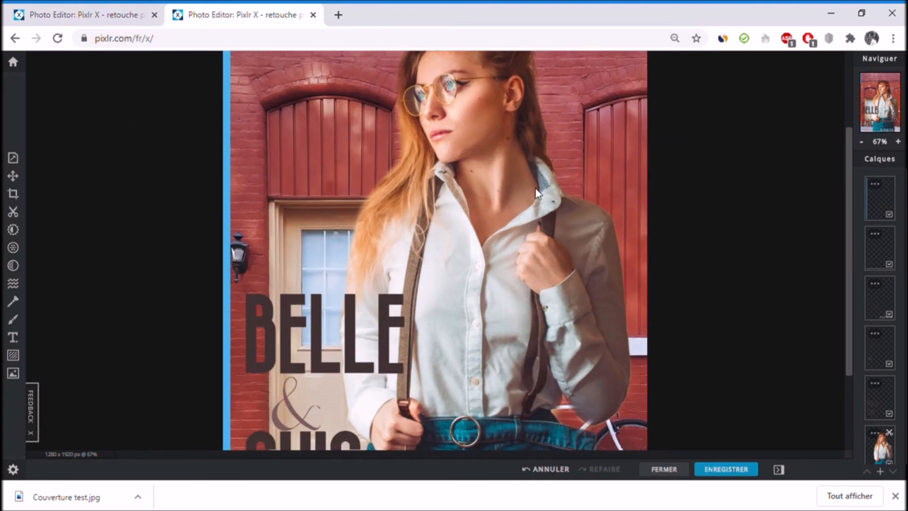